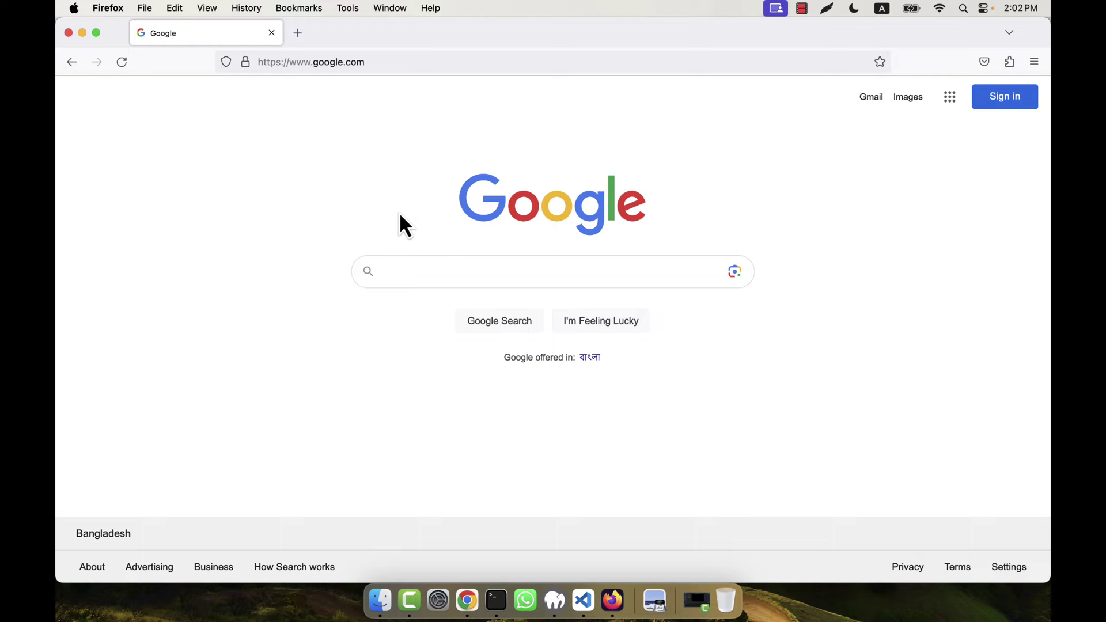
- Run a Google search for 'razorpay' in Firefox
click(409, 271)
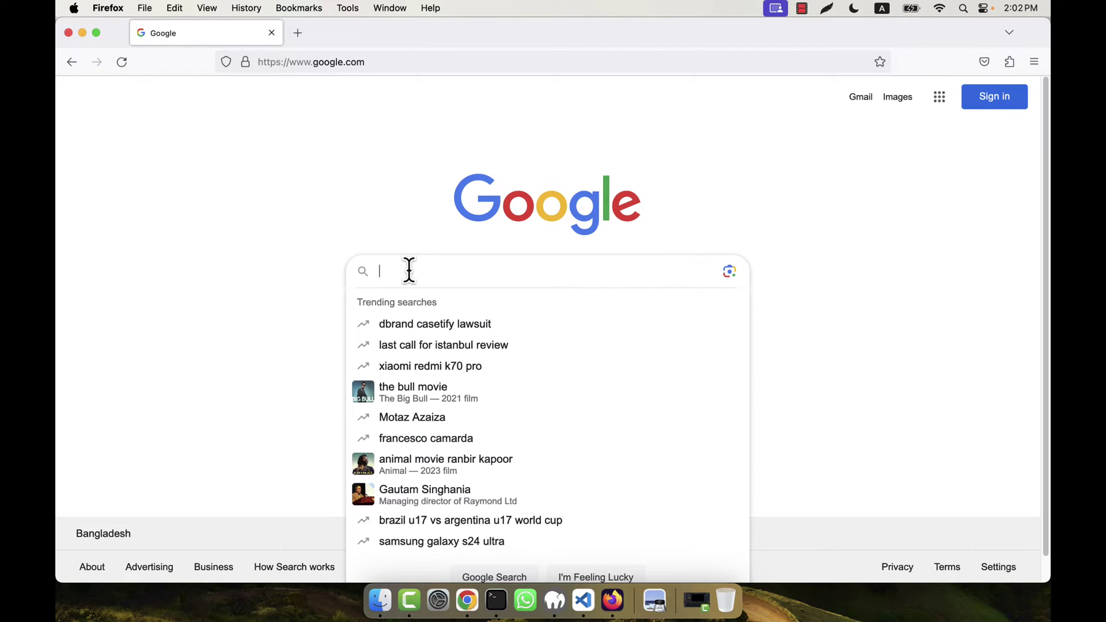
text(razorpay)
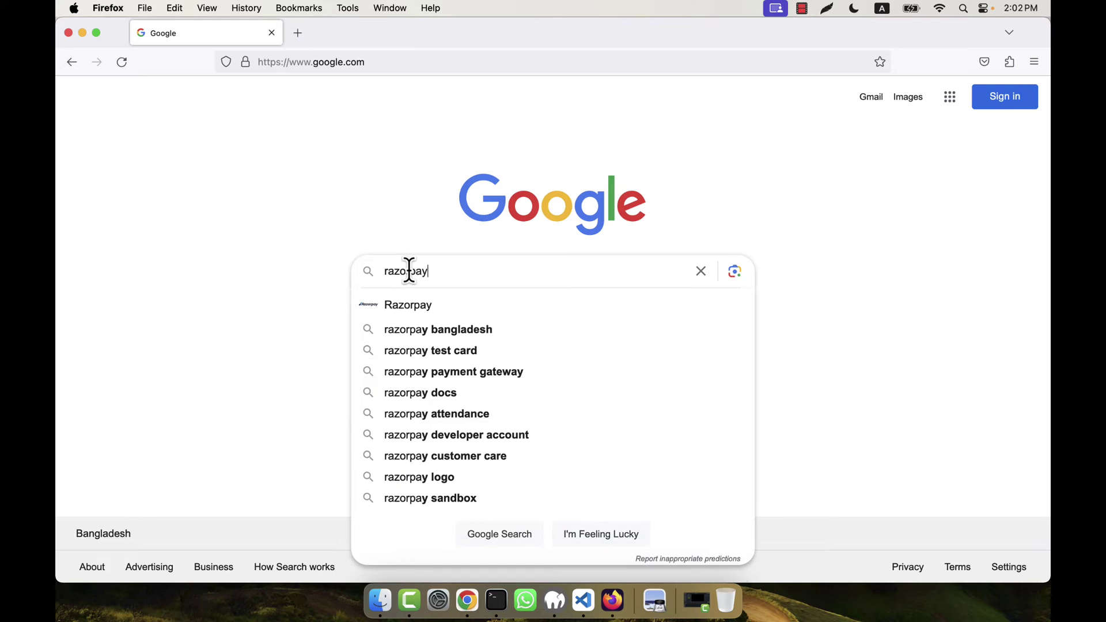
key(Return)
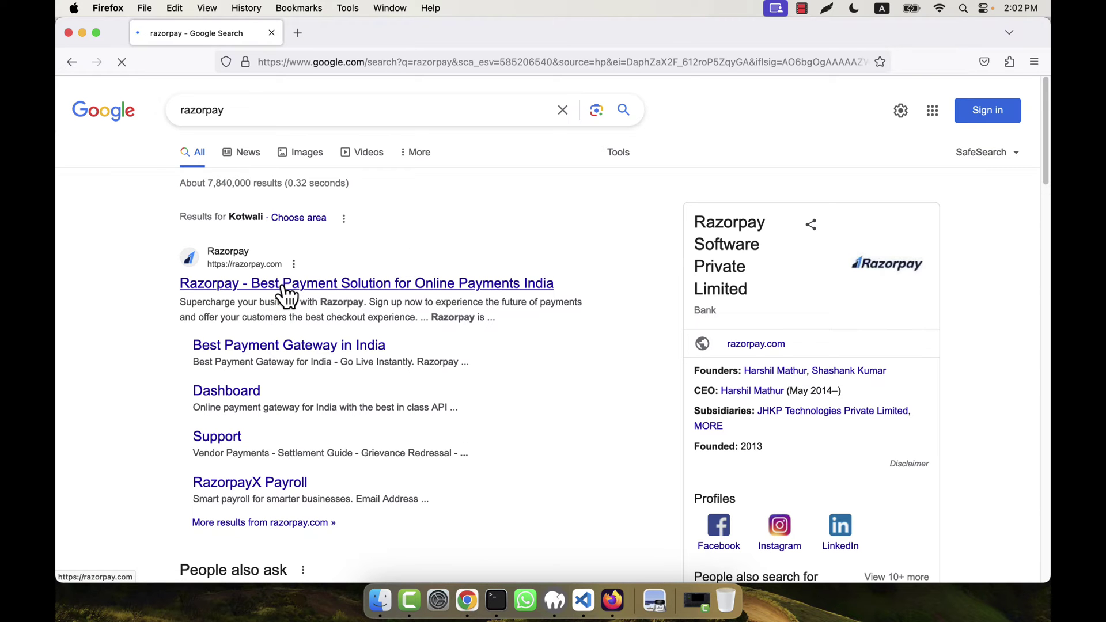
- Open the Razorpay site, try Payments sign-up, dismiss the paused-onboarding notice, then close that tab
click(287, 291)
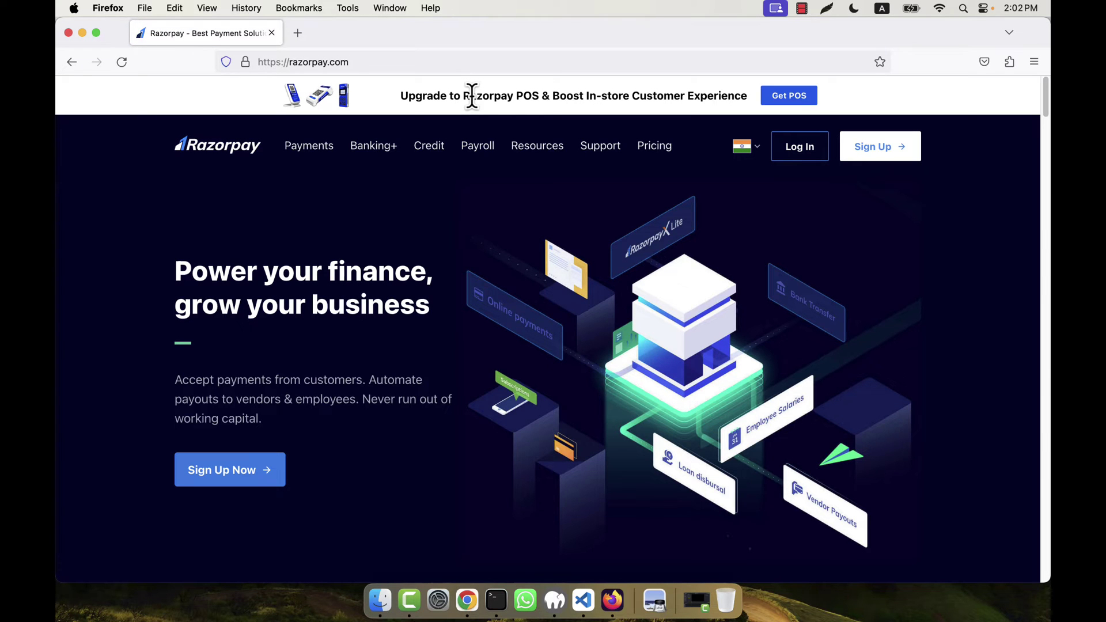
click(880, 148)
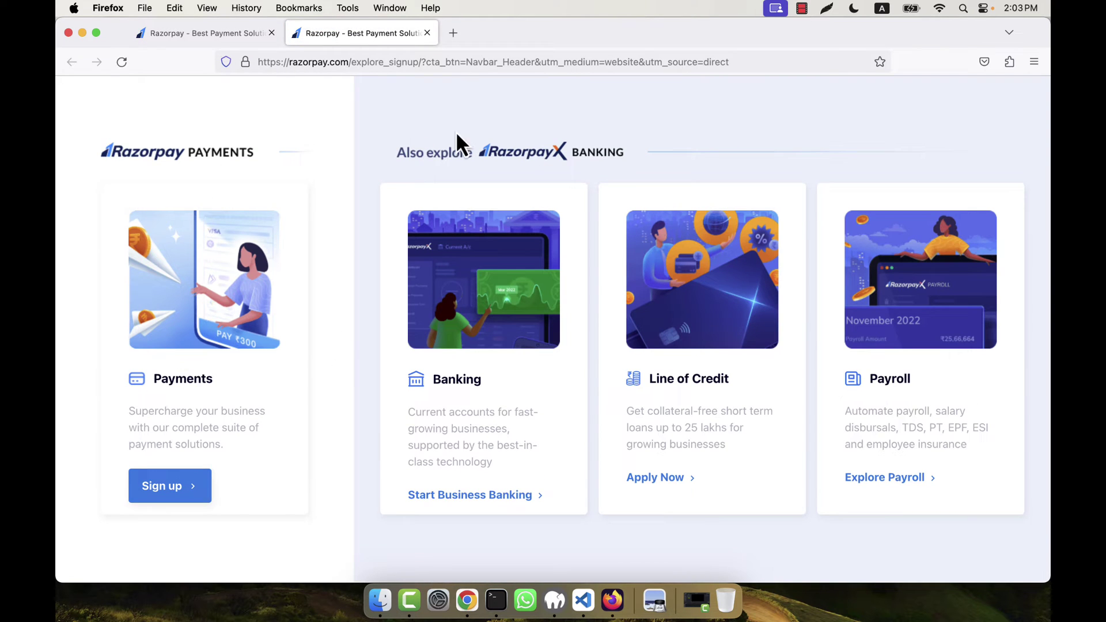
click(173, 494)
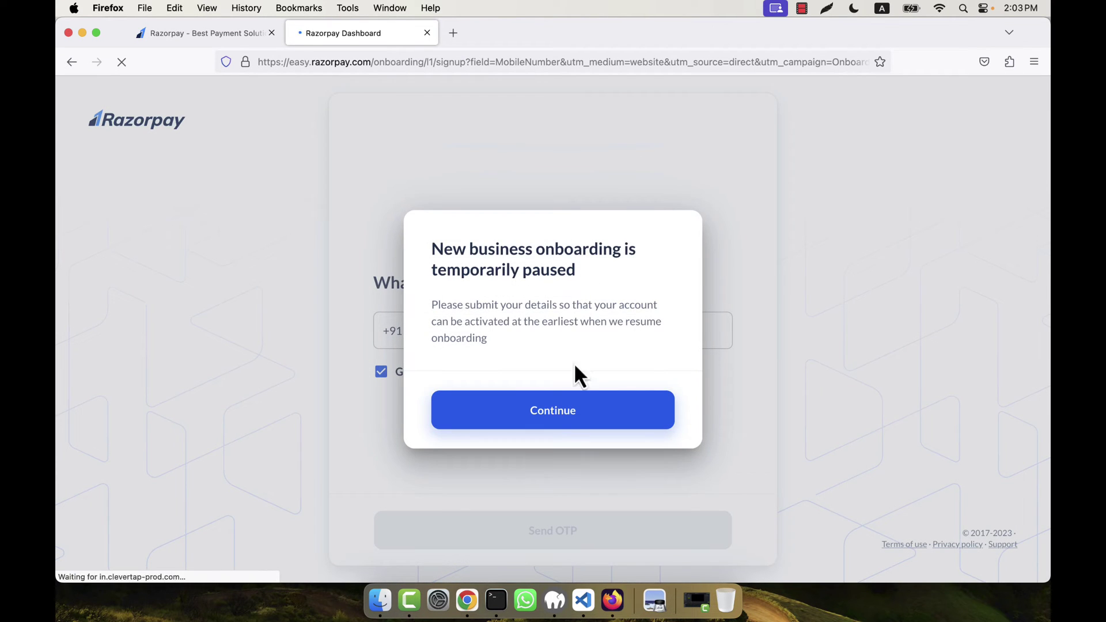
click(639, 425)
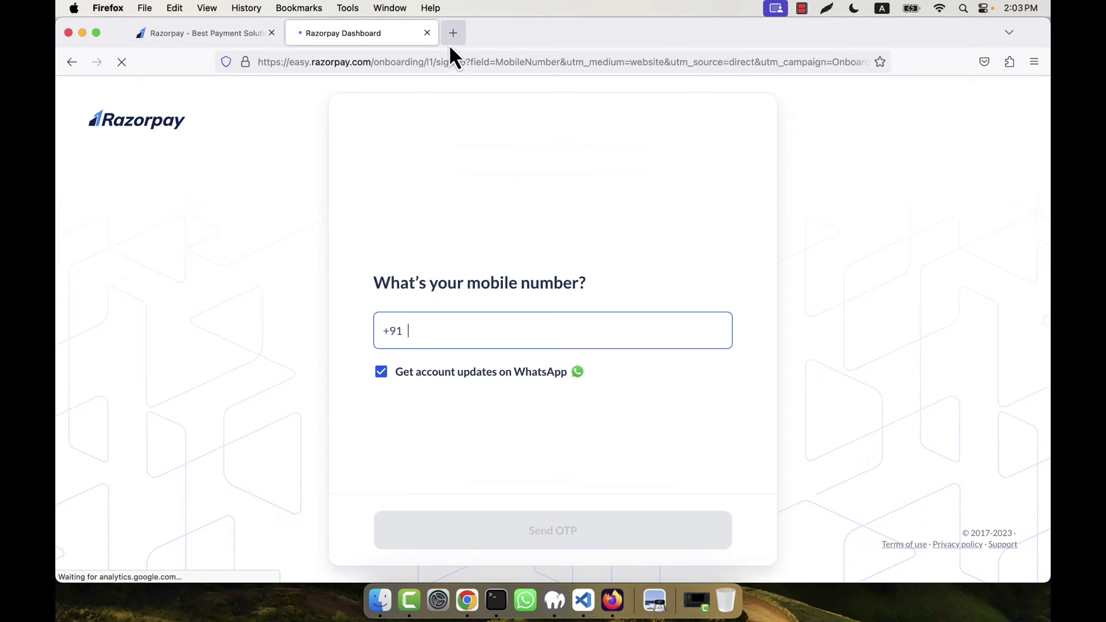
click(427, 33)
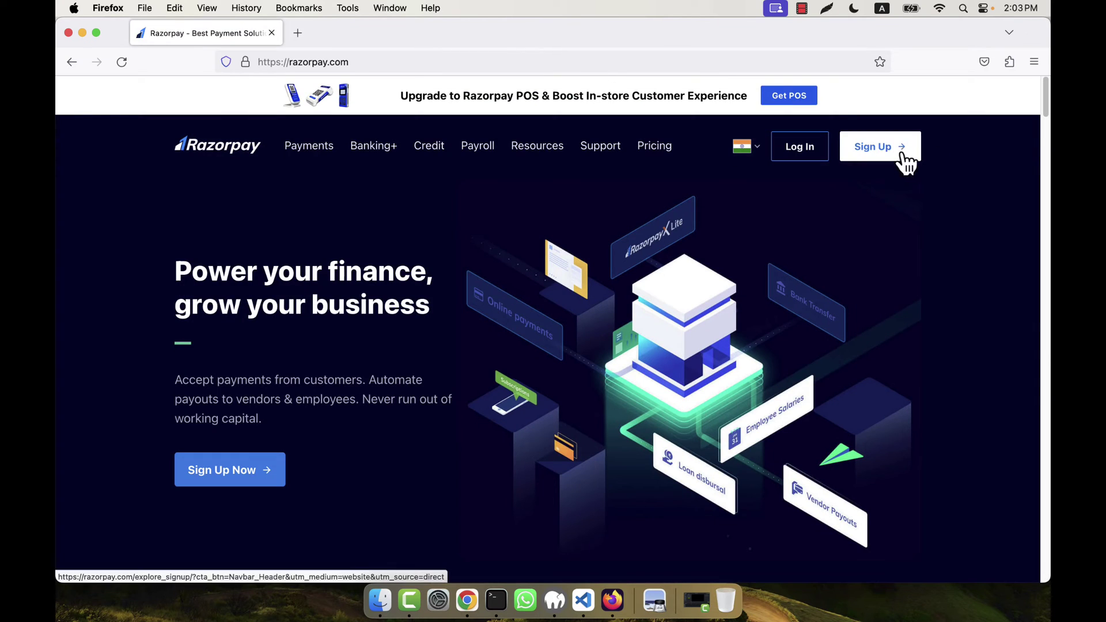
- Open Login to Dashboard, dismiss the one-tap prompt, and close the Google sign-in popup
click(802, 157)
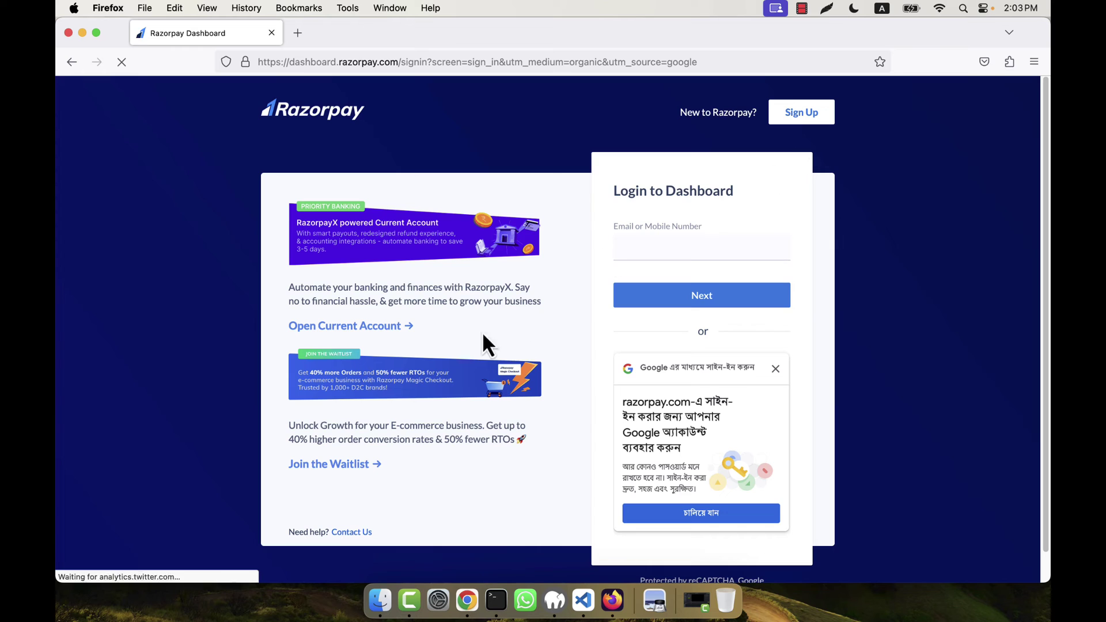
click(777, 369)
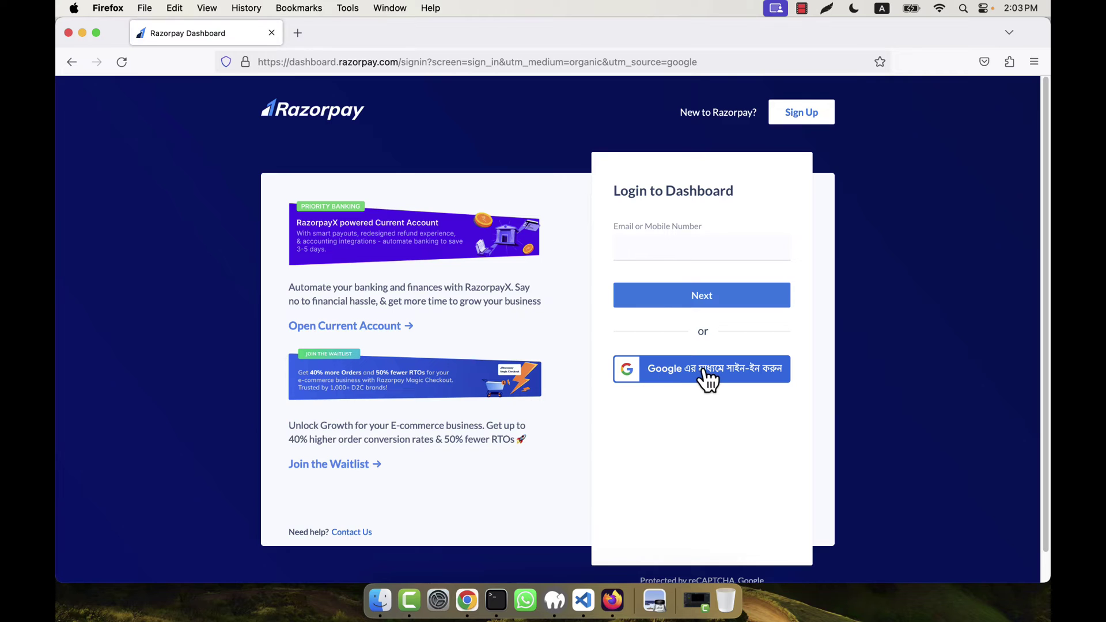
click(673, 375)
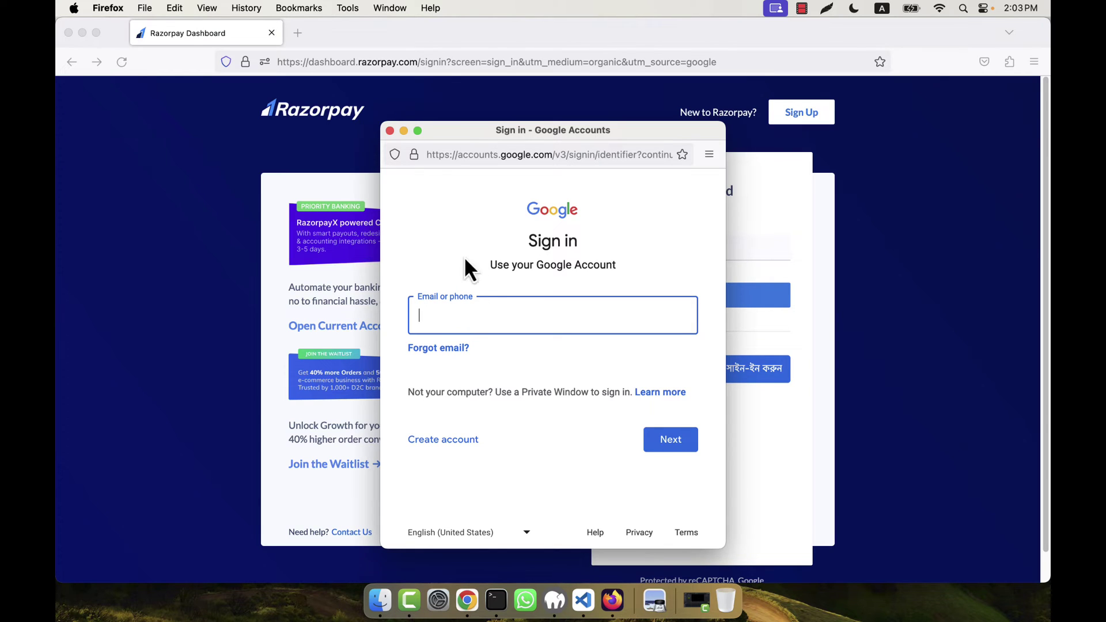
click(389, 131)
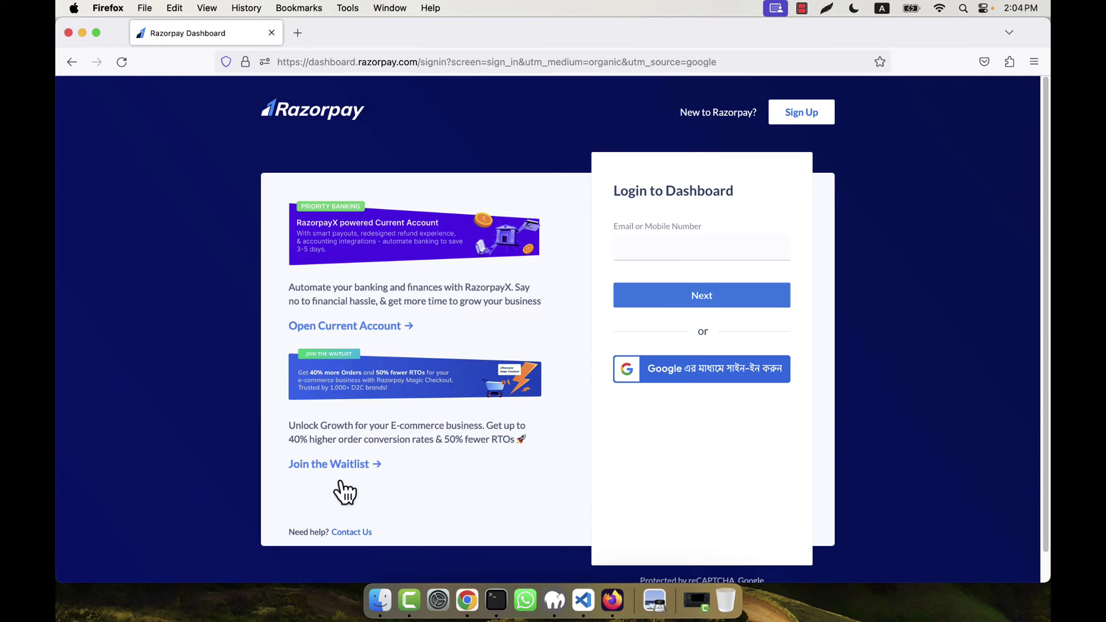
- From the screenshots folder, view 2.png enlarged and close it, then open 3.png enlarged
click(381, 601)
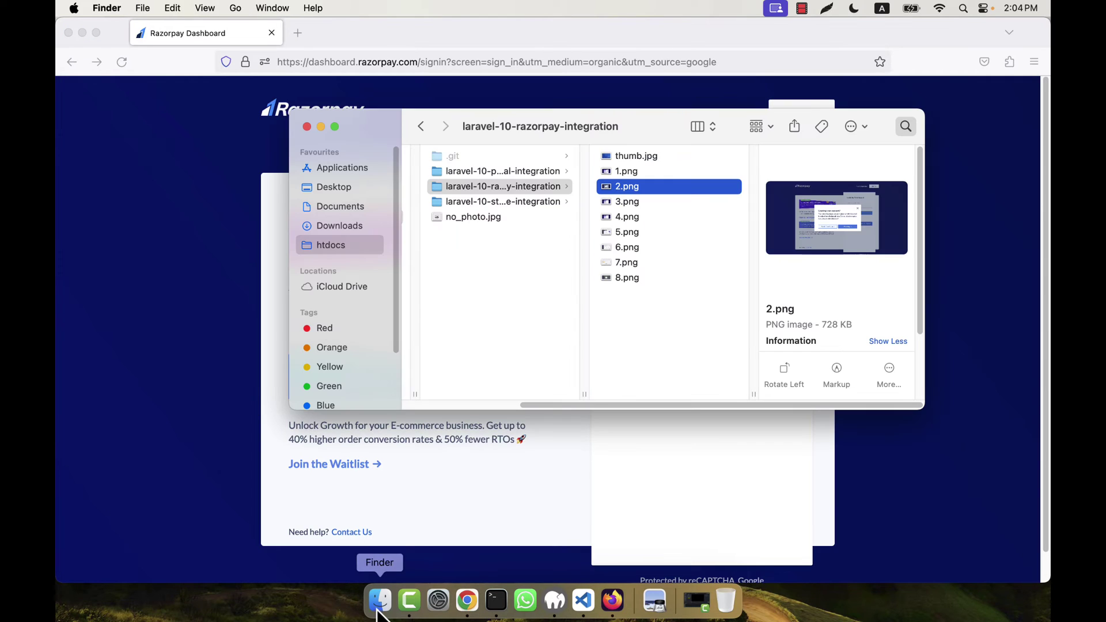
double_click(629, 189)
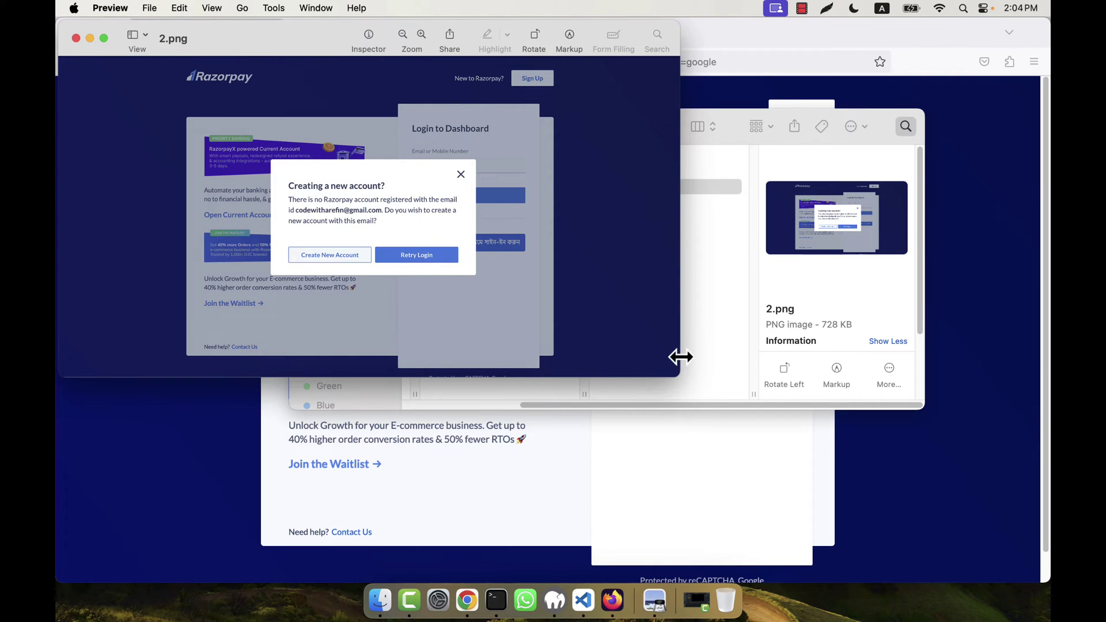
drag(677, 375, 1009, 540)
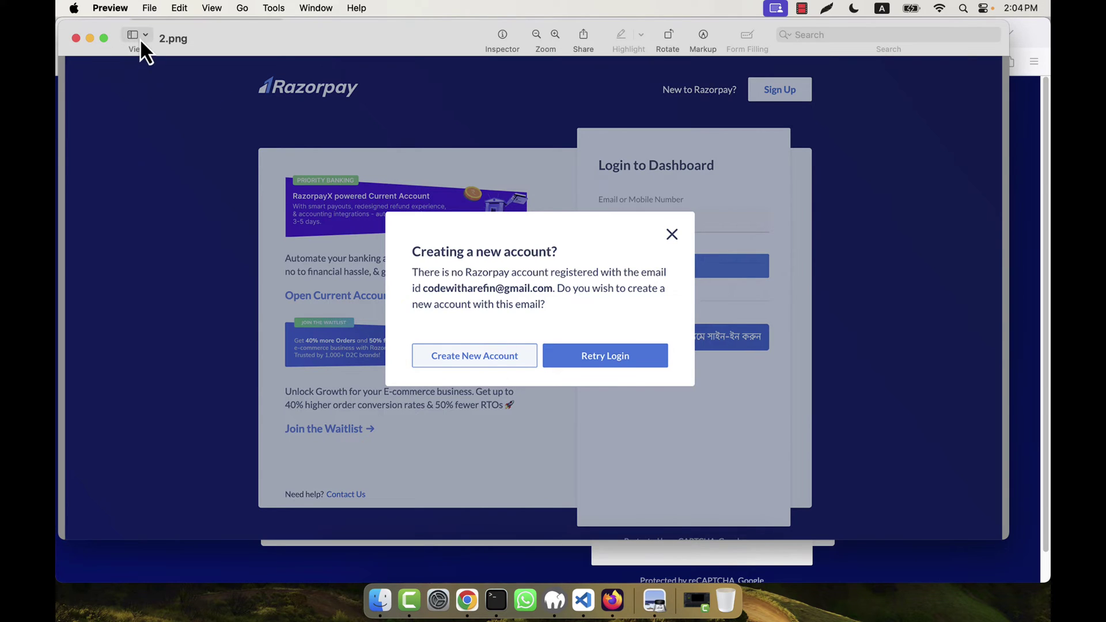
click(75, 38)
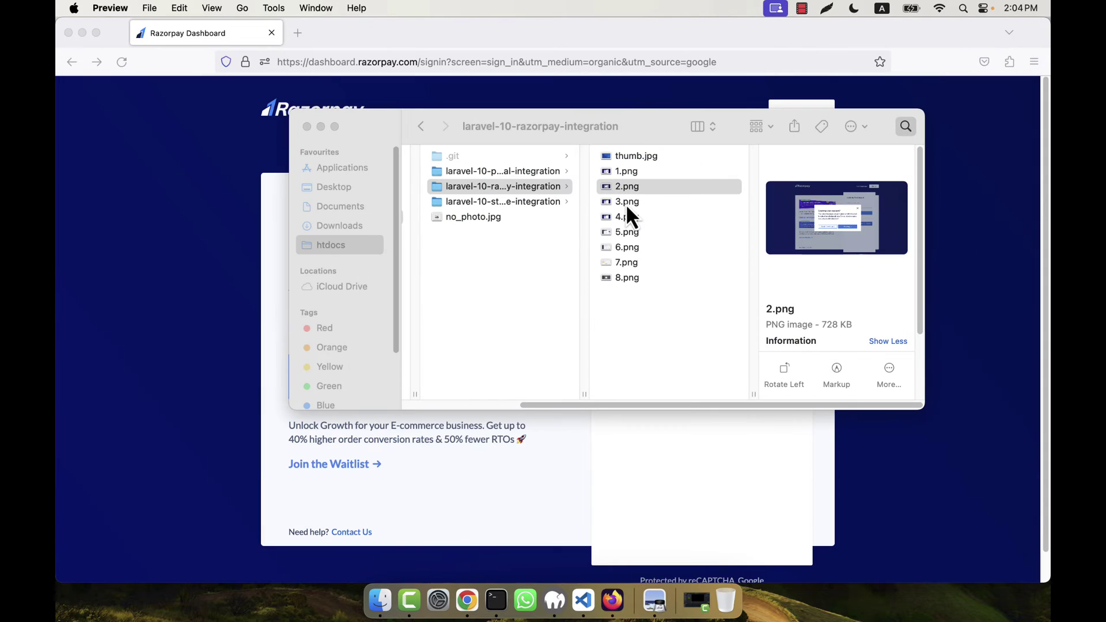
double_click(625, 203)
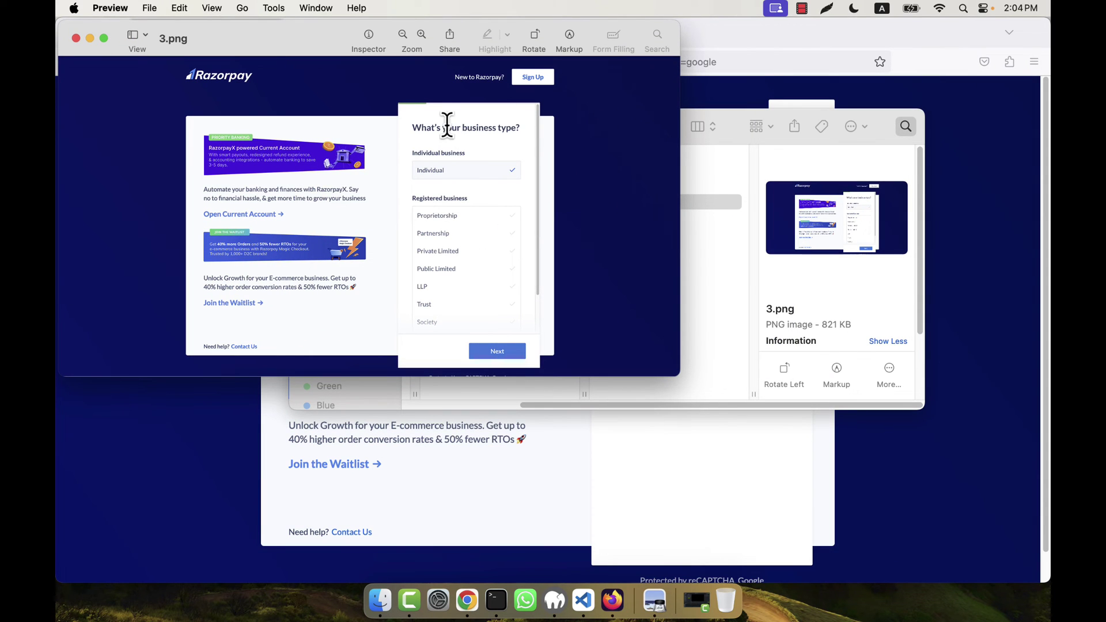
drag(679, 375, 971, 521)
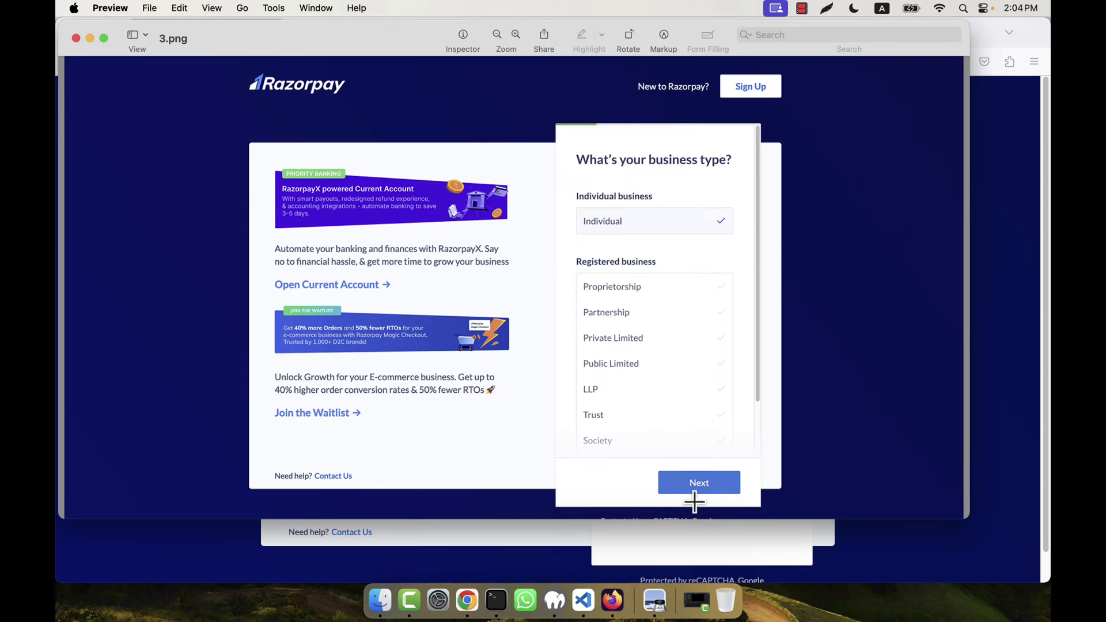
- Close 3.png and show the 4.png contact-details screenshot in an enlarged Preview window
click(75, 38)
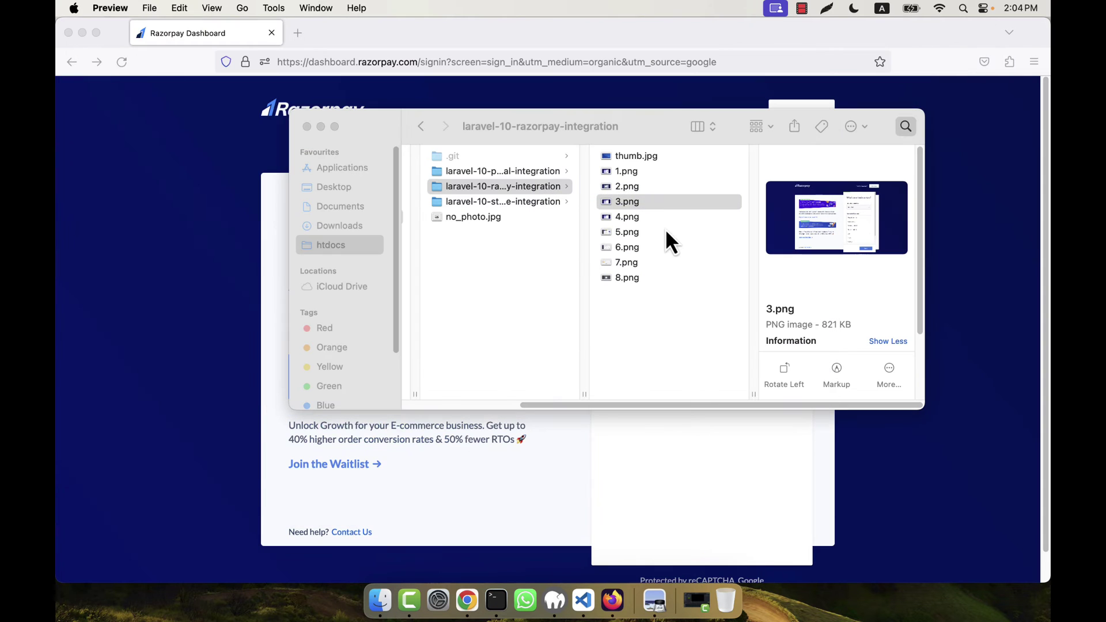
double_click(626, 219)
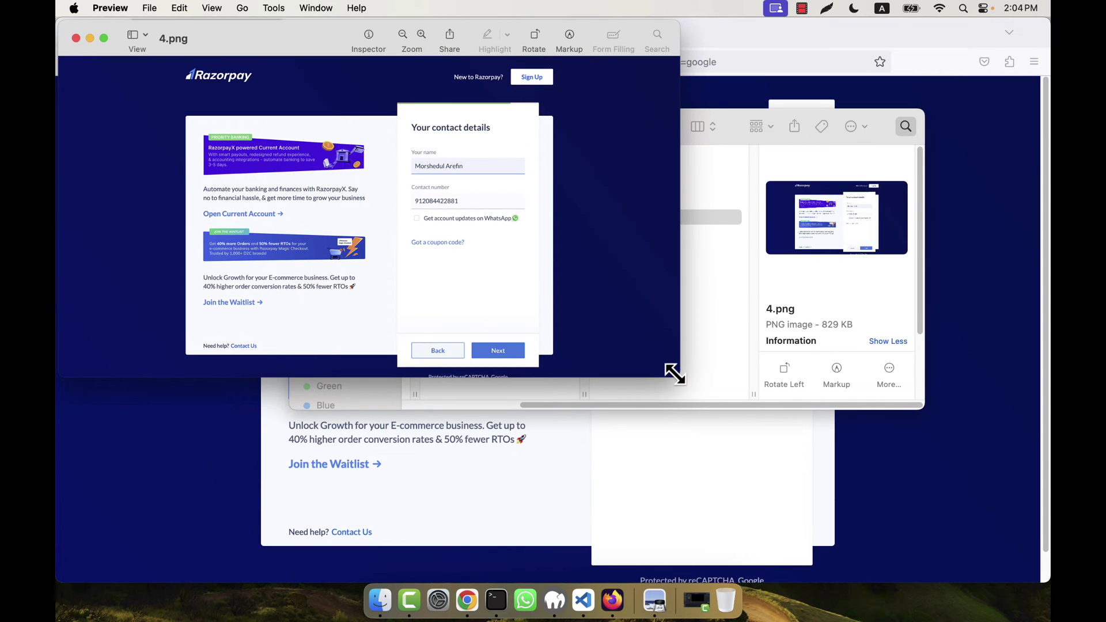
drag(727, 397, 980, 527)
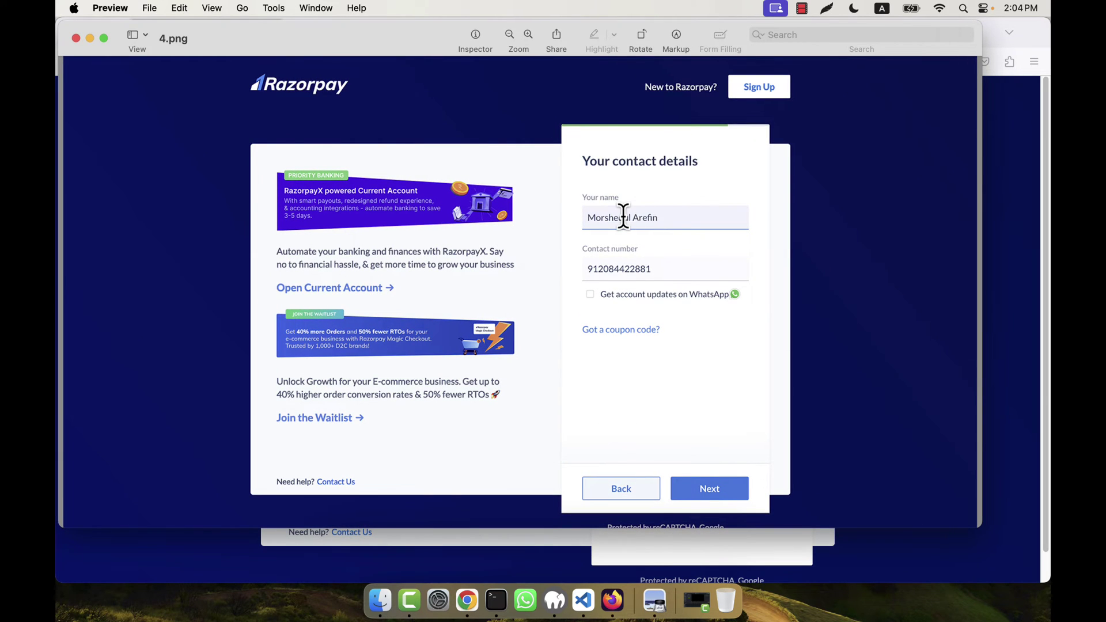
mouse_move(625, 268)
- Close 4.png, view the 5.png dashboard screenshot zoomed, close it, and return to Firefox
click(75, 38)
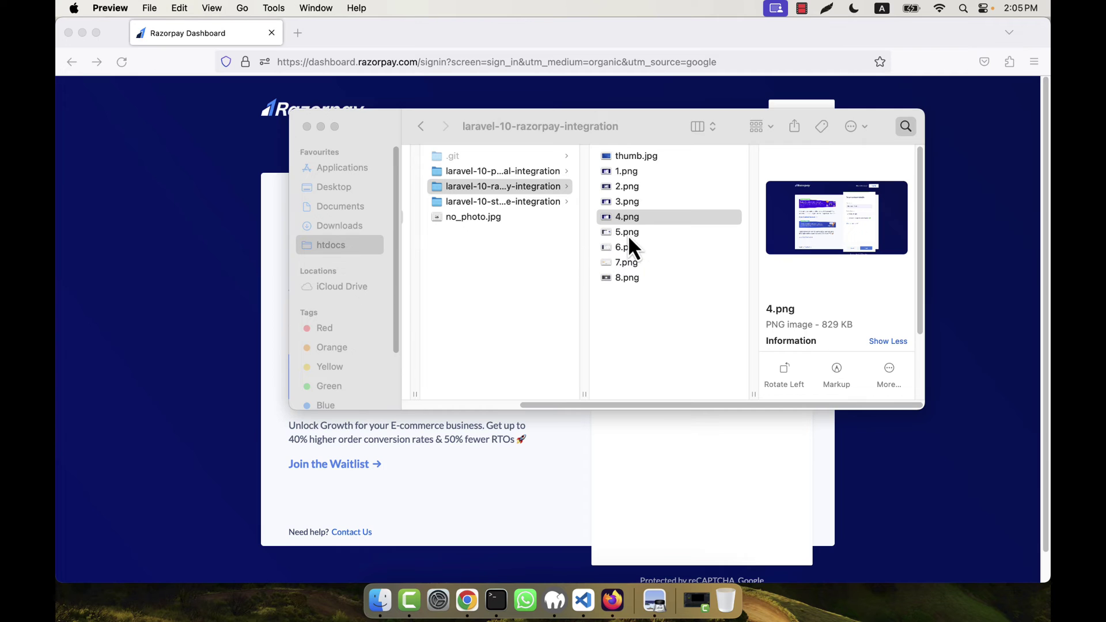
double_click(628, 236)
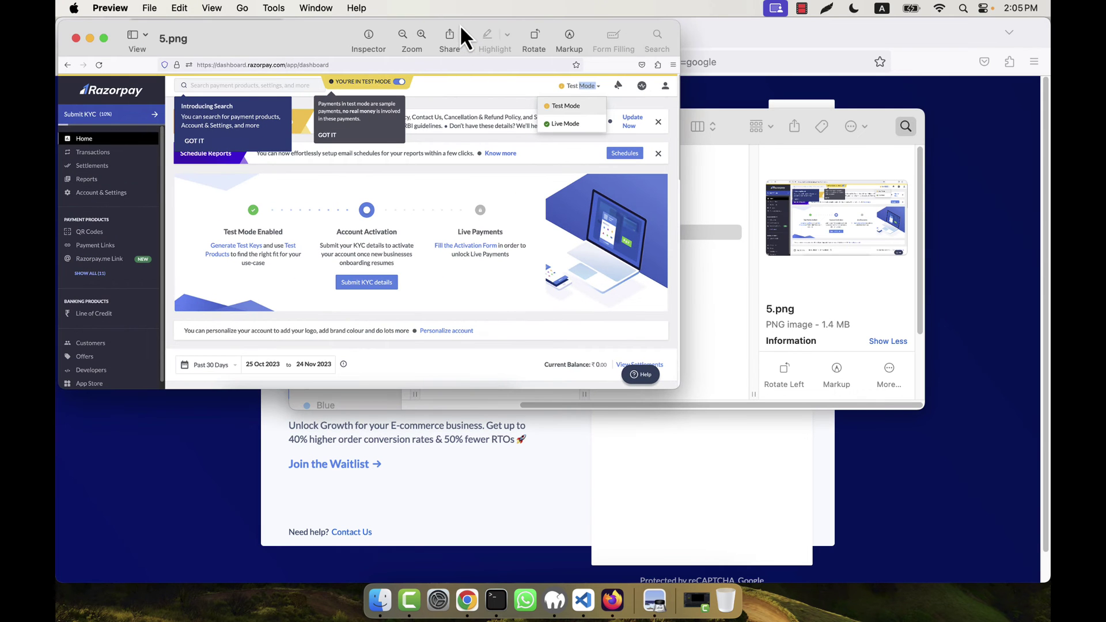
double_click(460, 24)
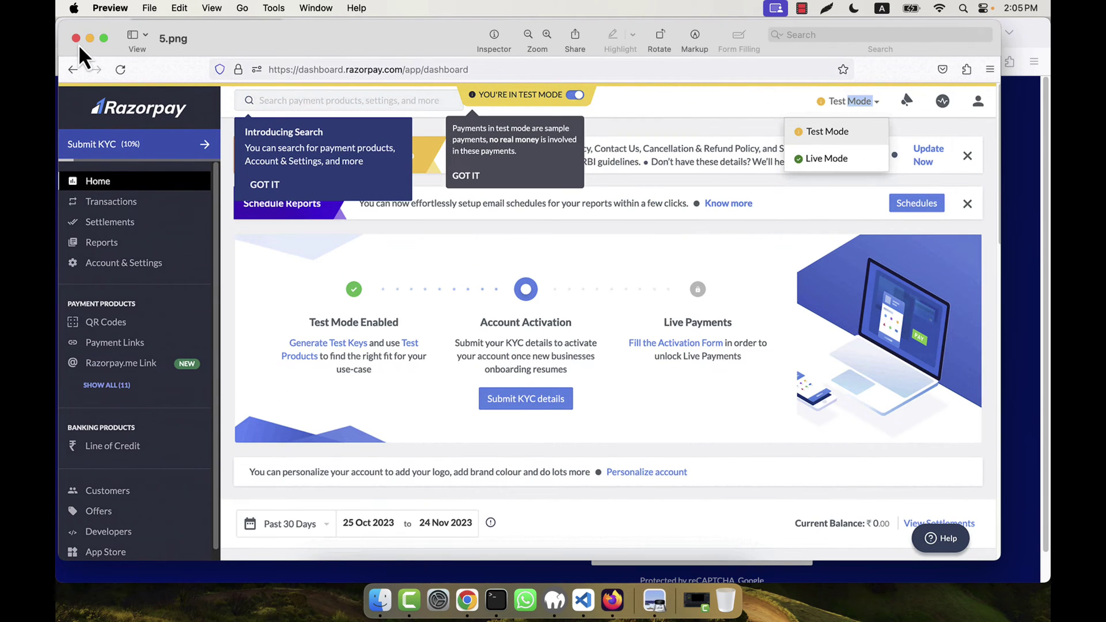
click(77, 39)
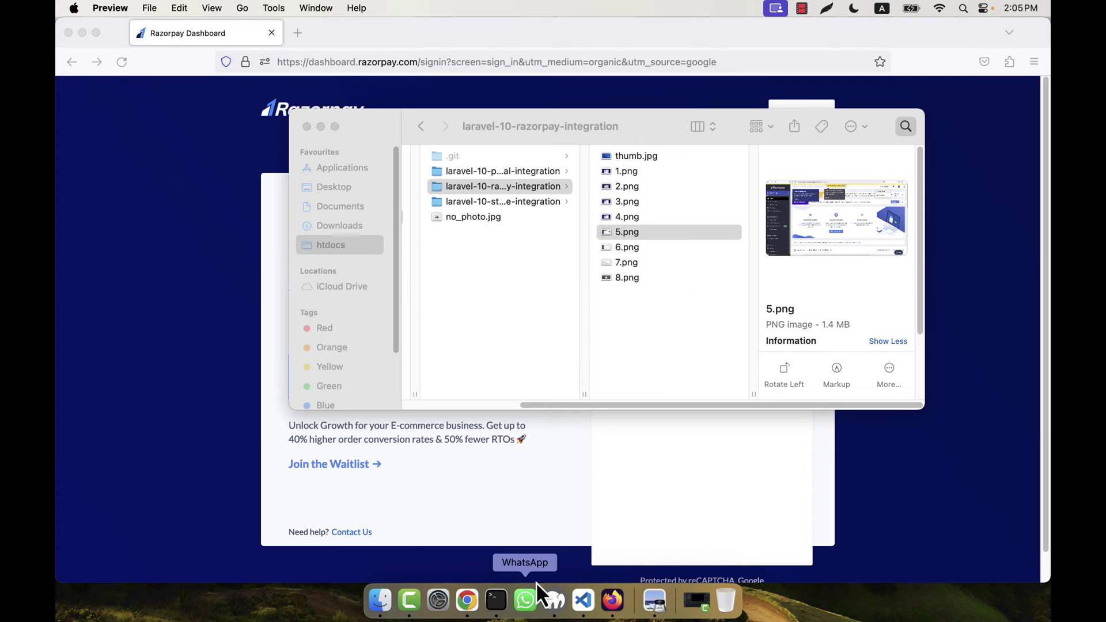
click(620, 613)
- Sign in with Google using the account email and password, choosing not to save the login
click(690, 375)
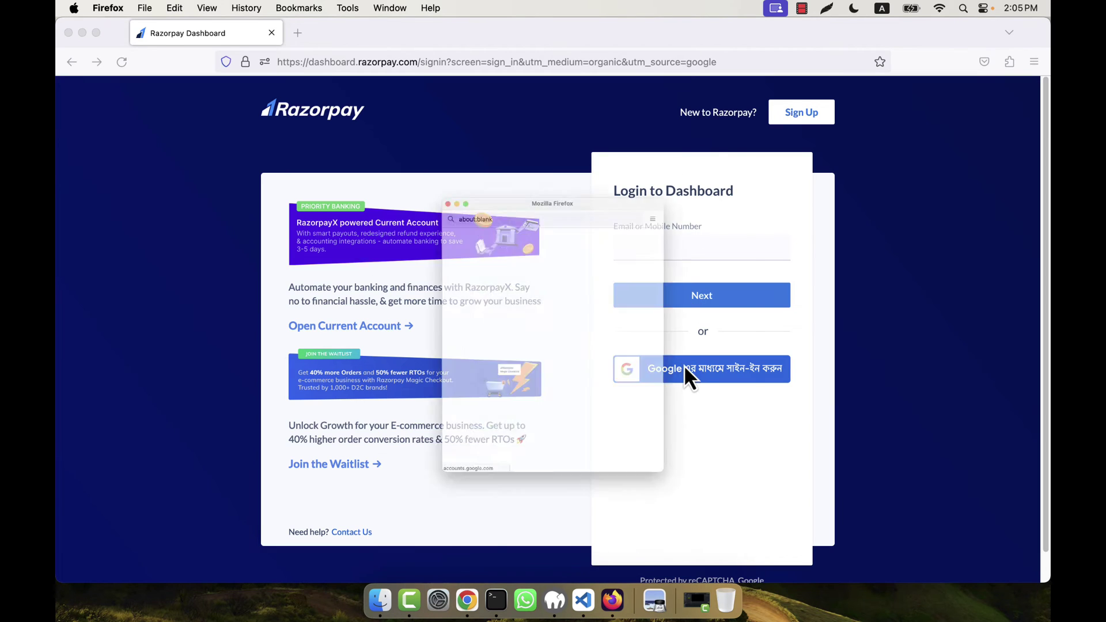
click(497, 315)
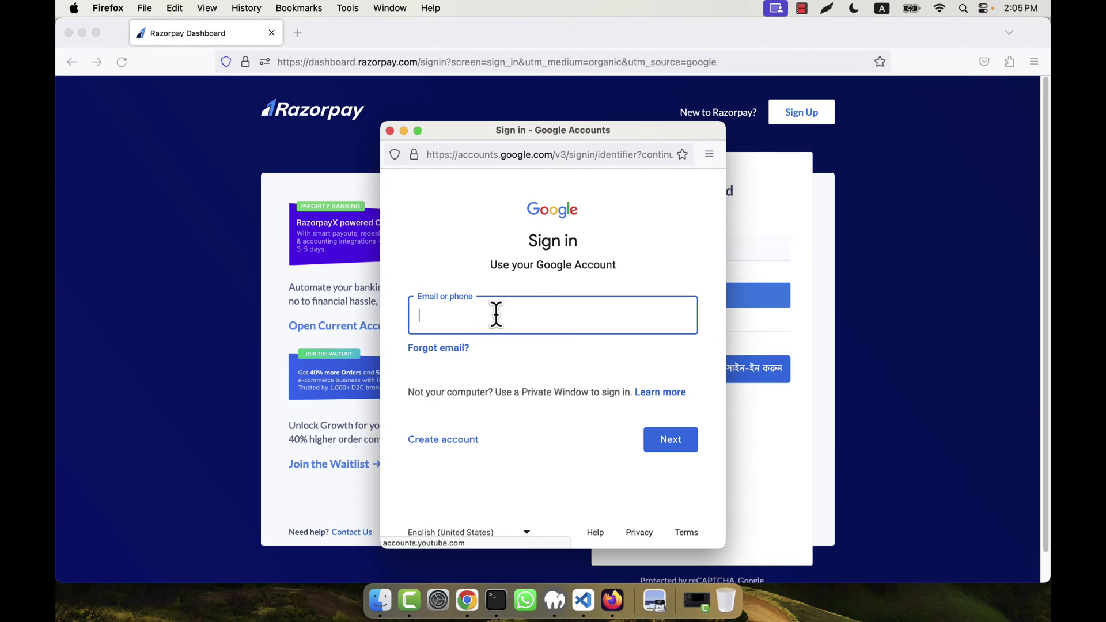
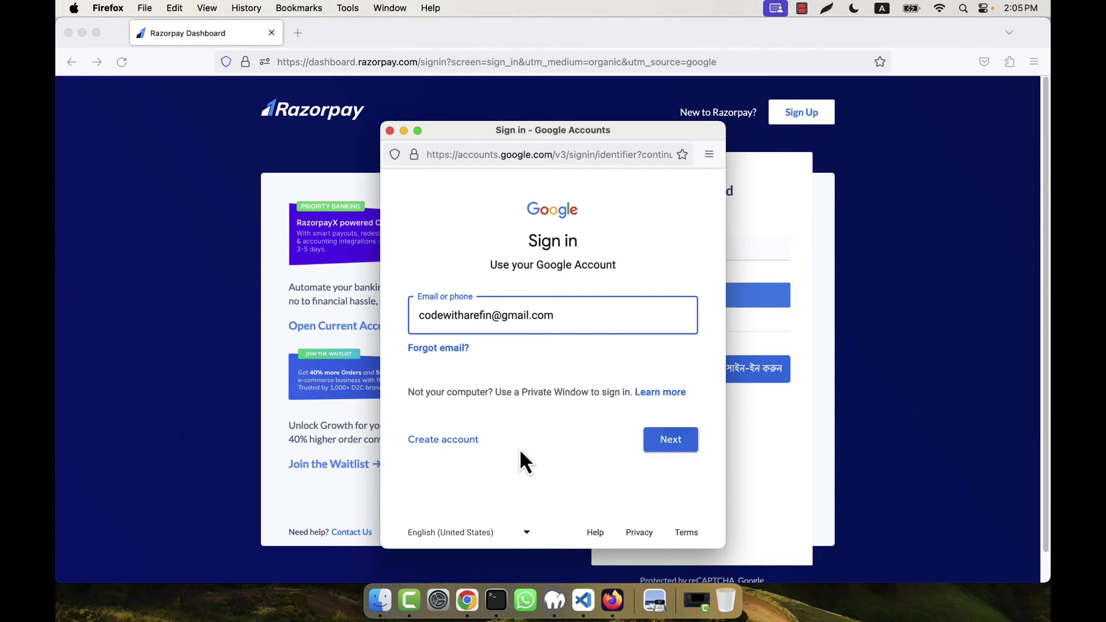
click(674, 445)
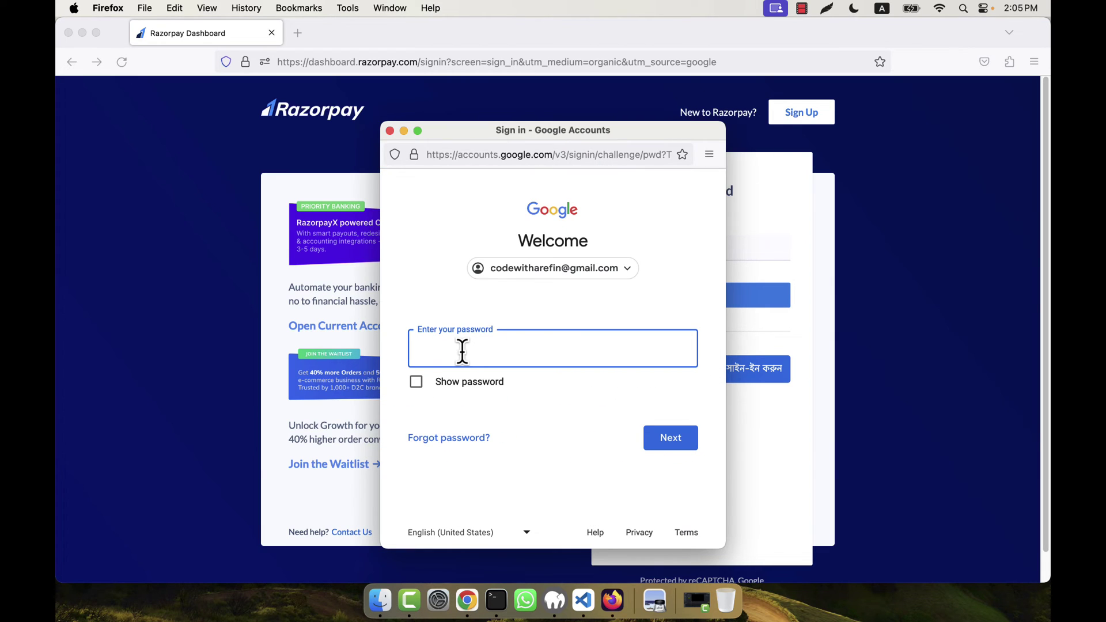
text(•••)
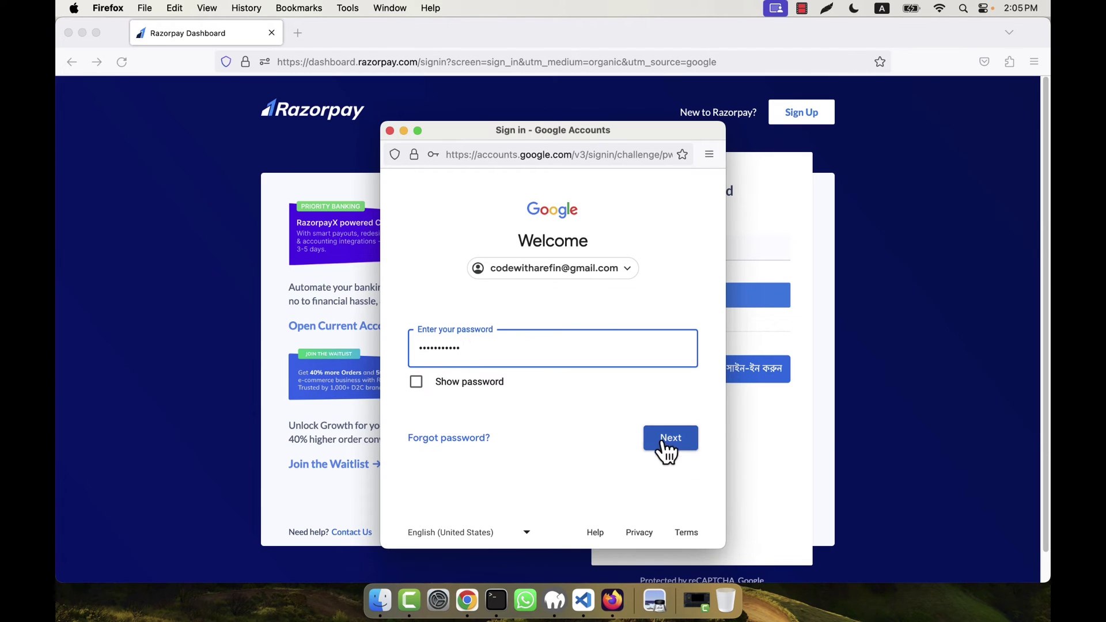
click(680, 441)
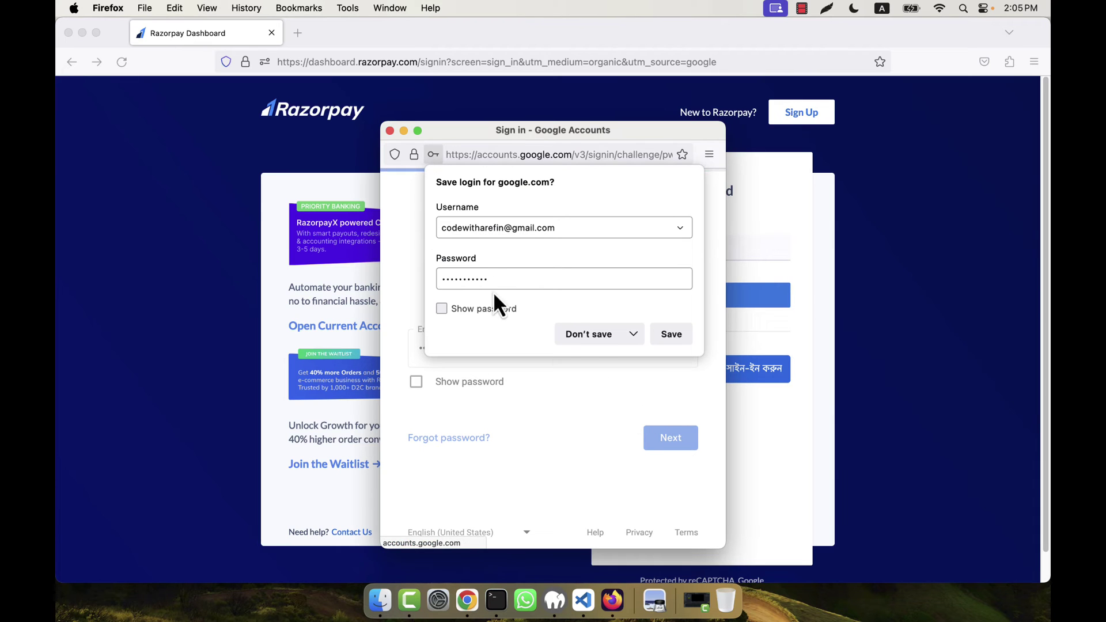
click(604, 342)
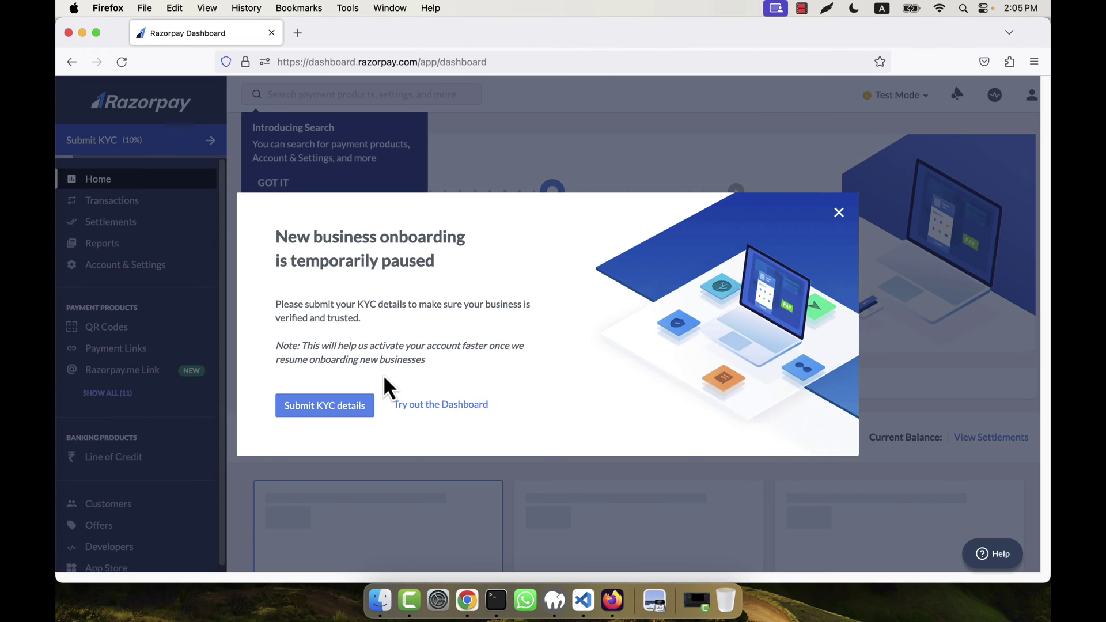
- Choose 'Try out the Dashboard', dismiss the test-mode and search tips, and scroll the overview
click(445, 405)
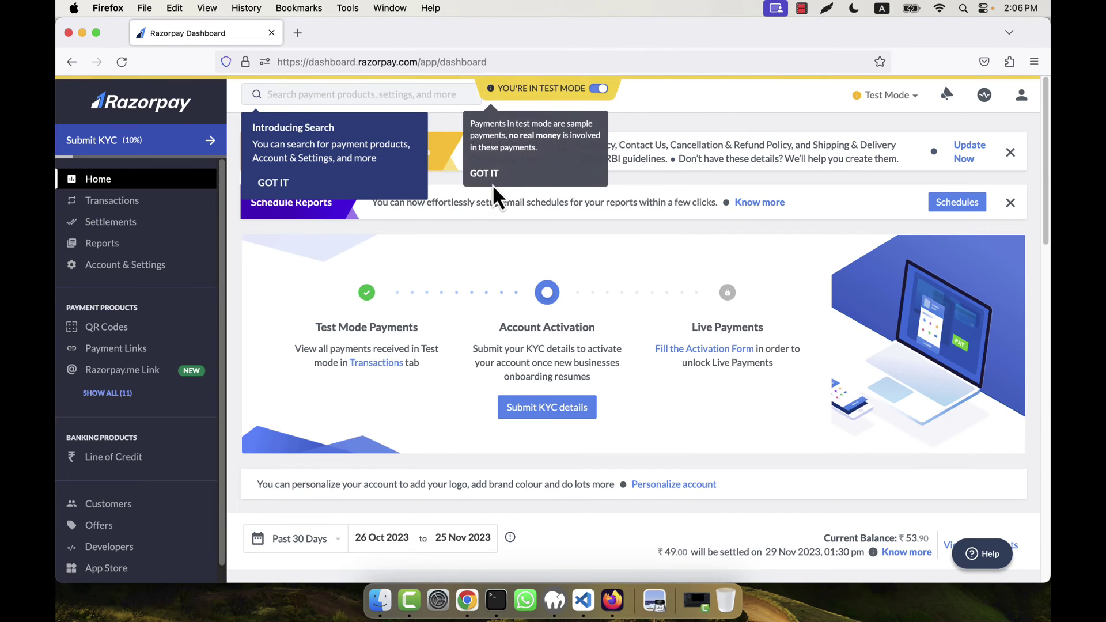
click(485, 173)
click(274, 183)
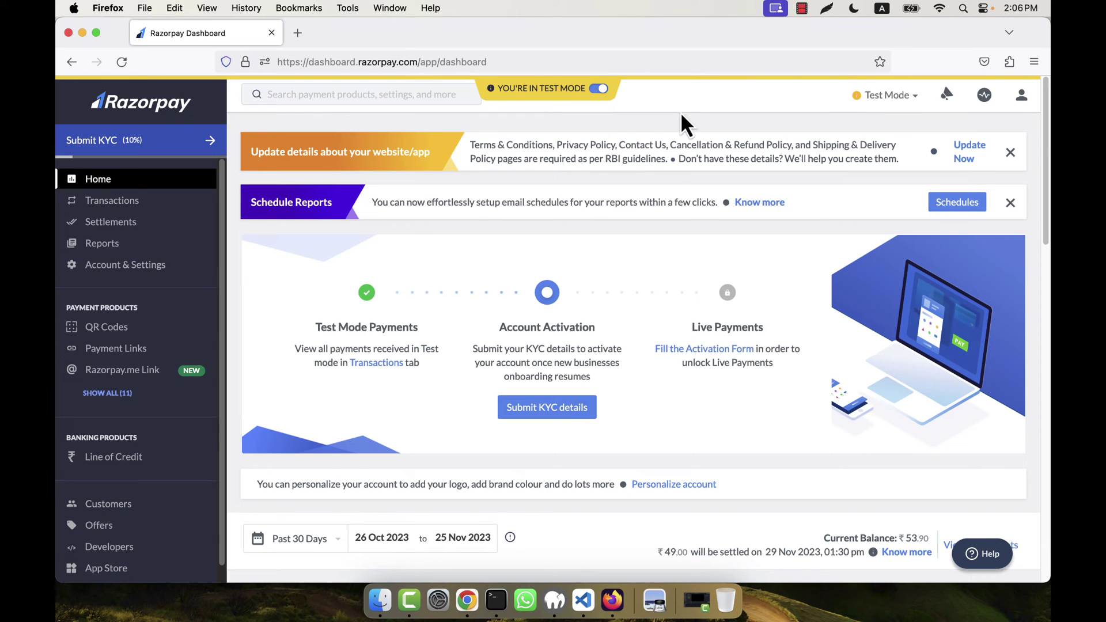
scroll(550, 323, down, 5)
scroll(610, 374, down, 15)
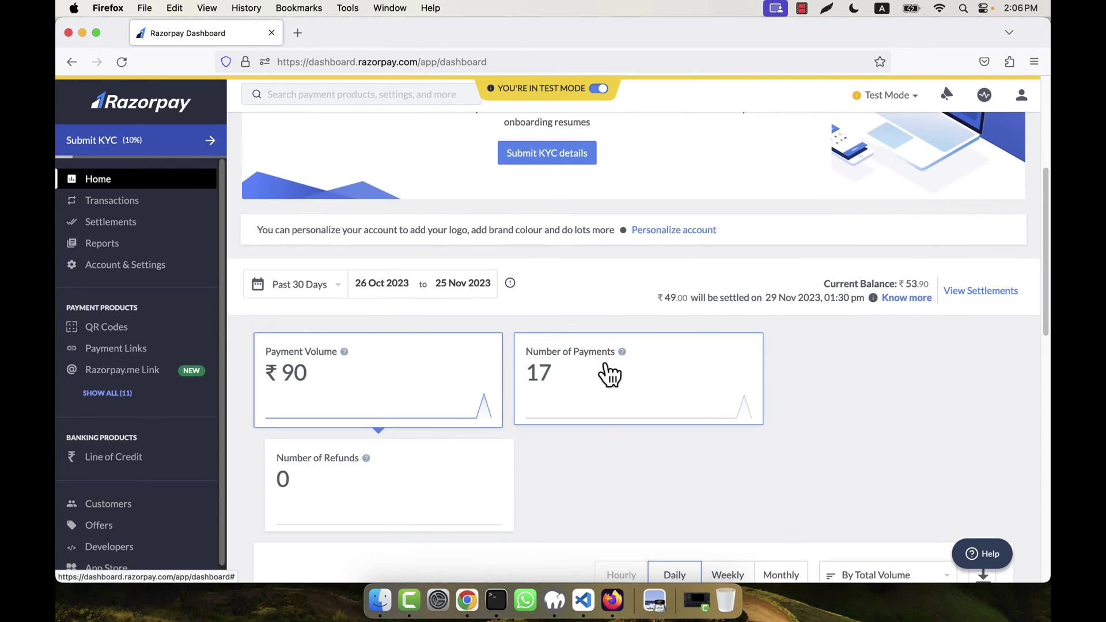
scroll(610, 378, up, 8)
scroll(605, 371, up, 10)
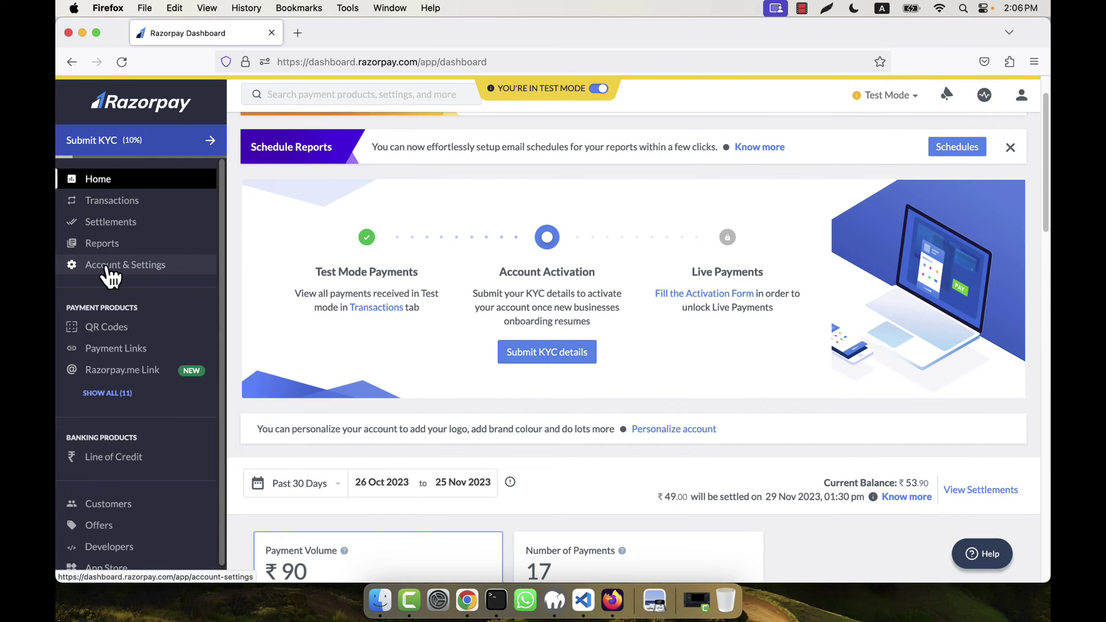
- Go to Account & Settings → API keys, then bring up the screenshots folder in Finder
click(159, 267)
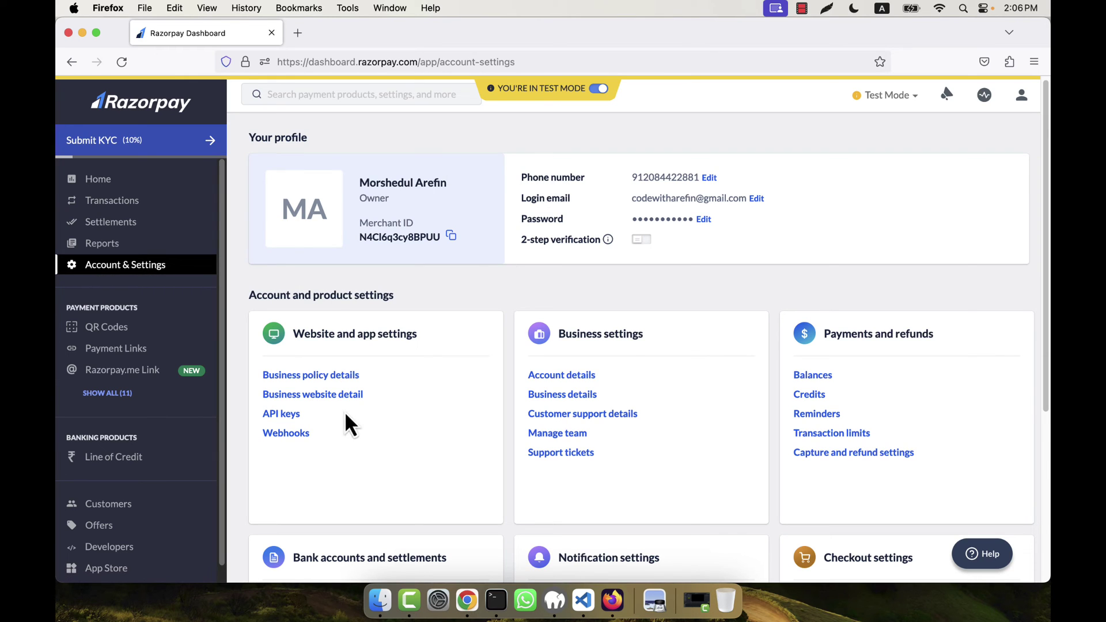
click(283, 415)
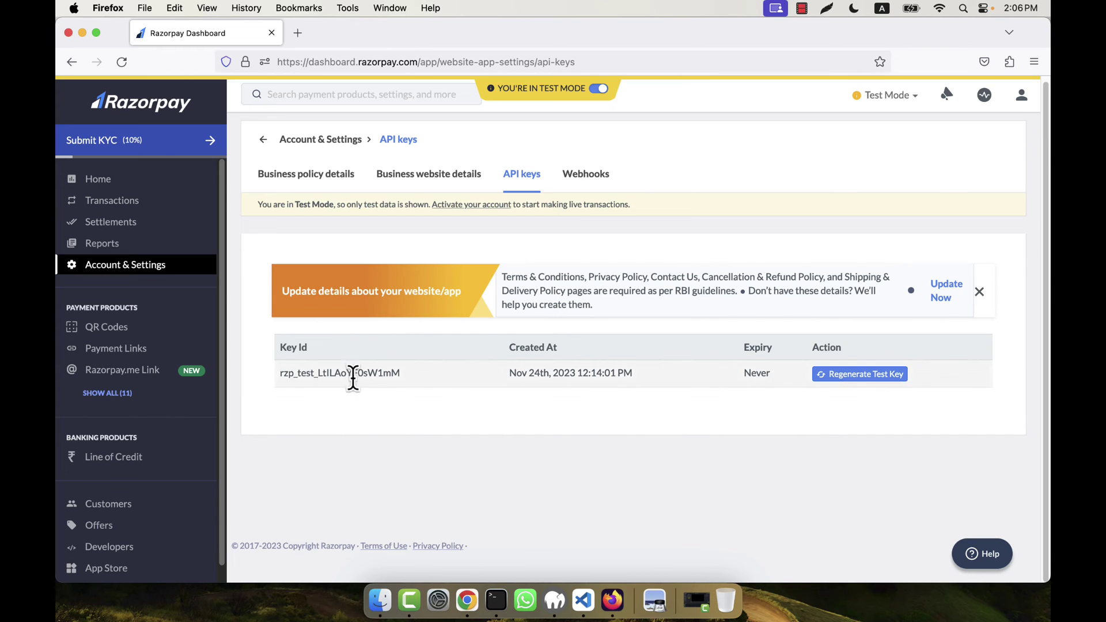
click(381, 601)
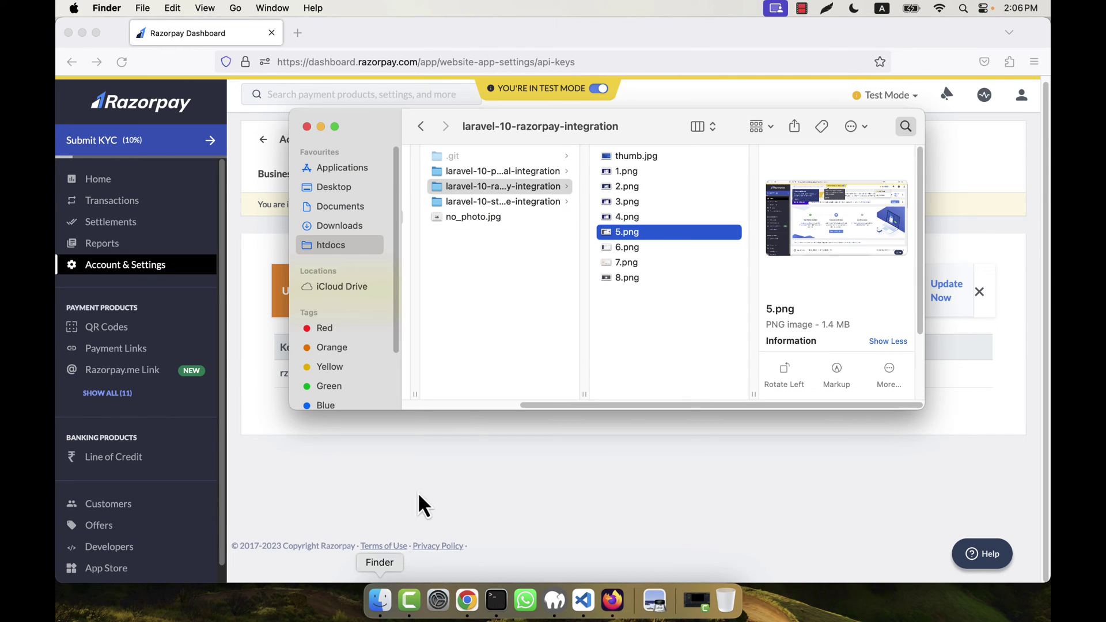
double_click(617, 248)
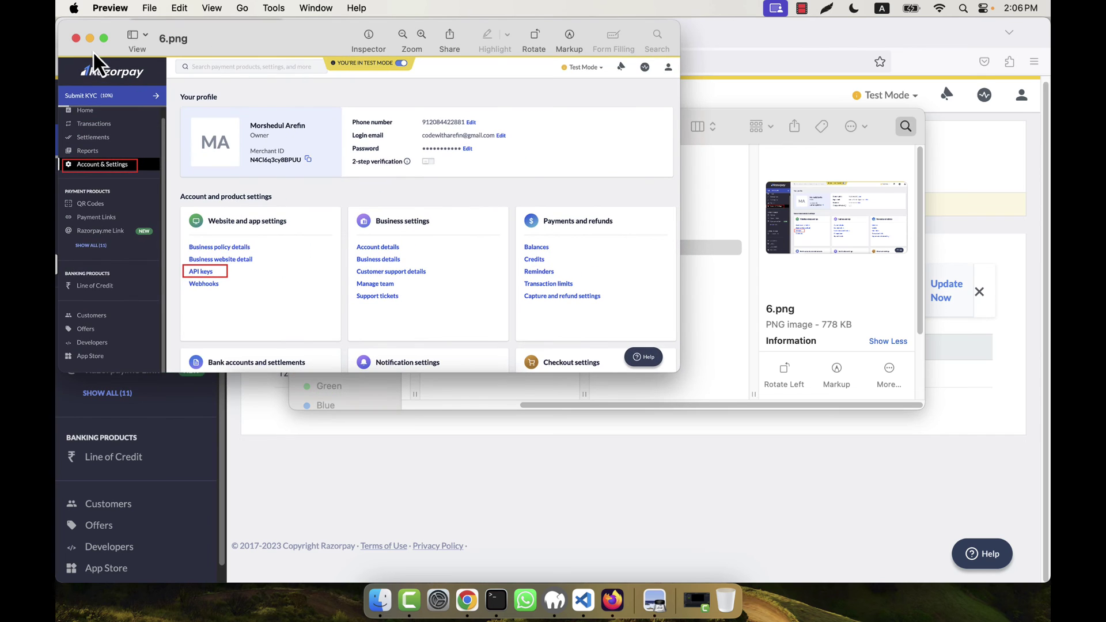
click(75, 38)
double_click(627, 263)
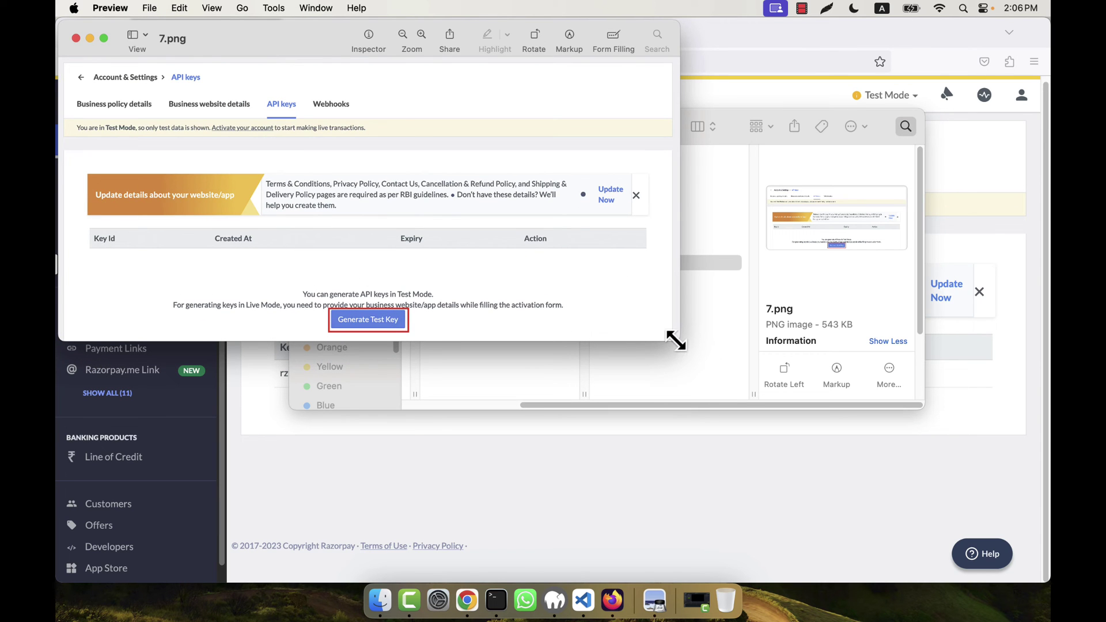
drag(674, 338, 1012, 484)
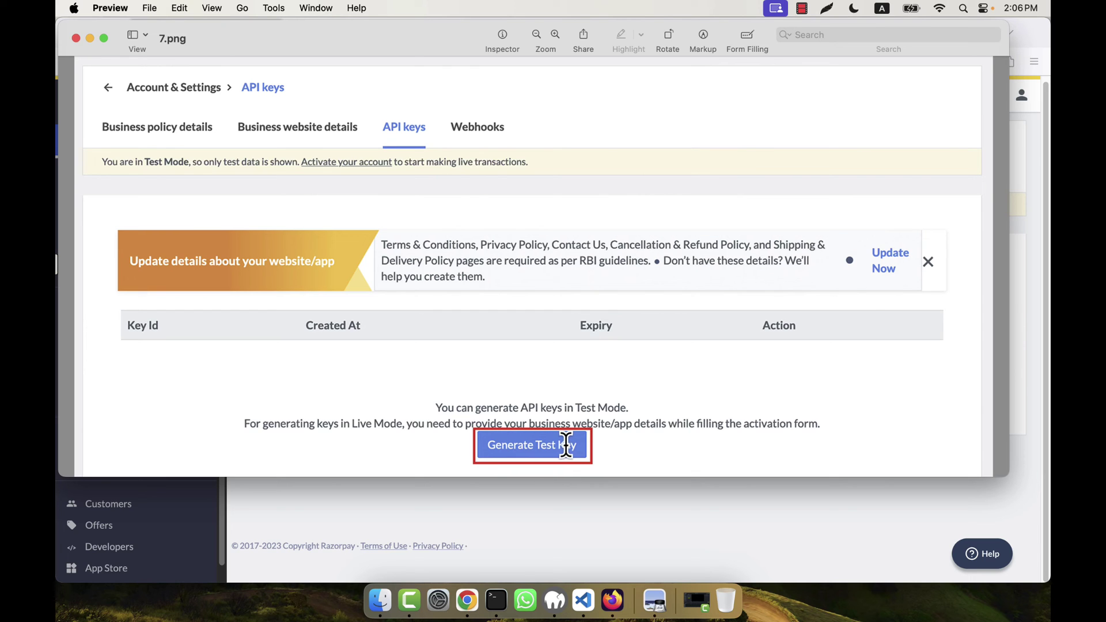
click(76, 38)
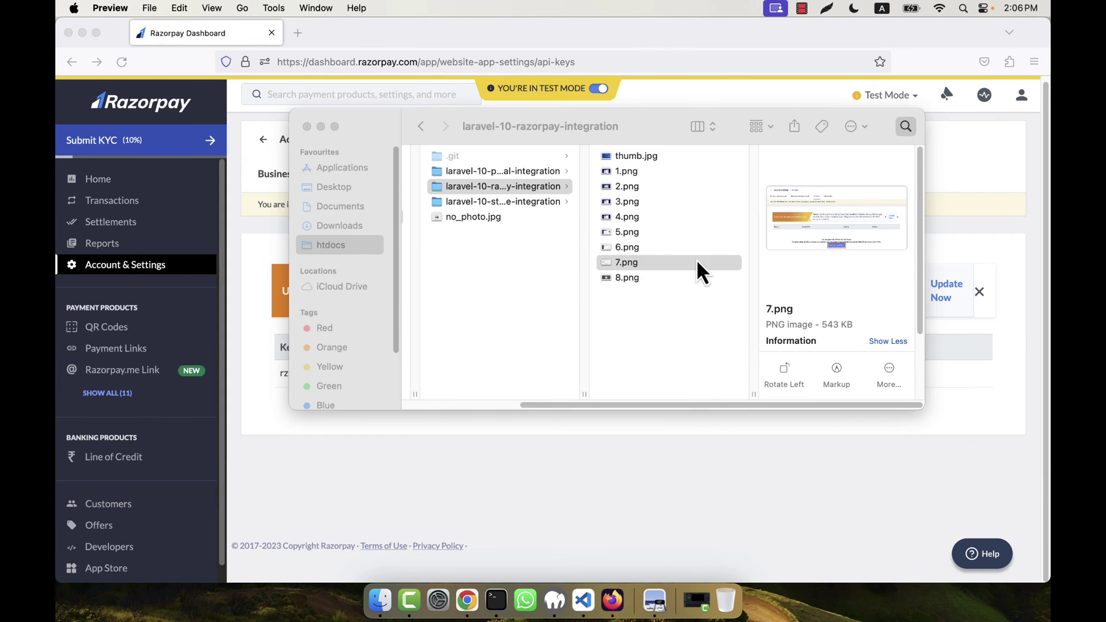
click(622, 278)
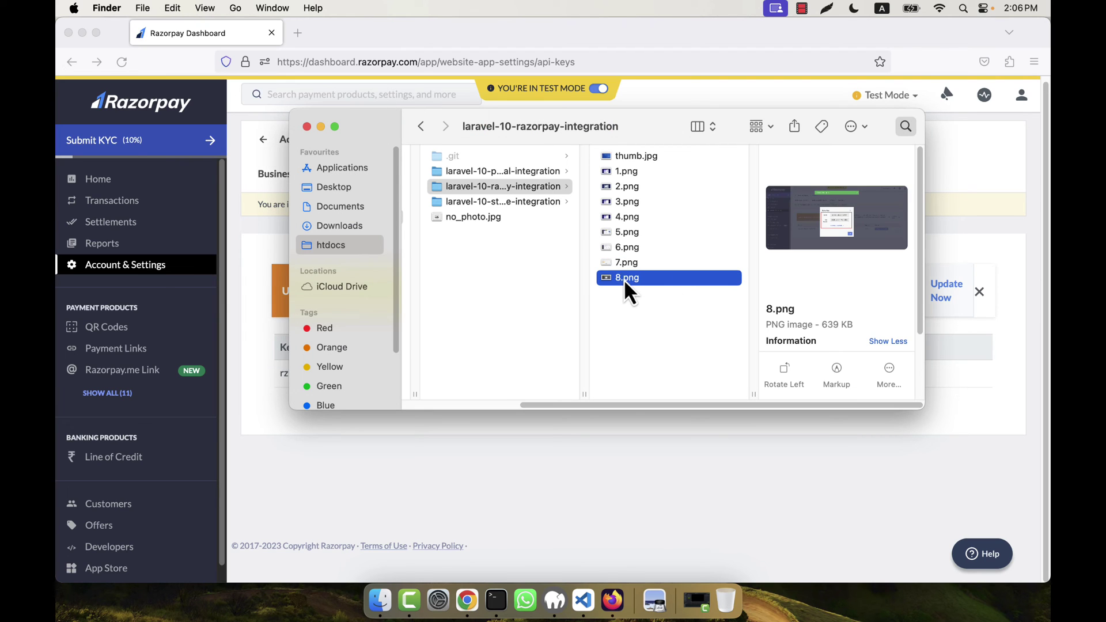
double_click(644, 283)
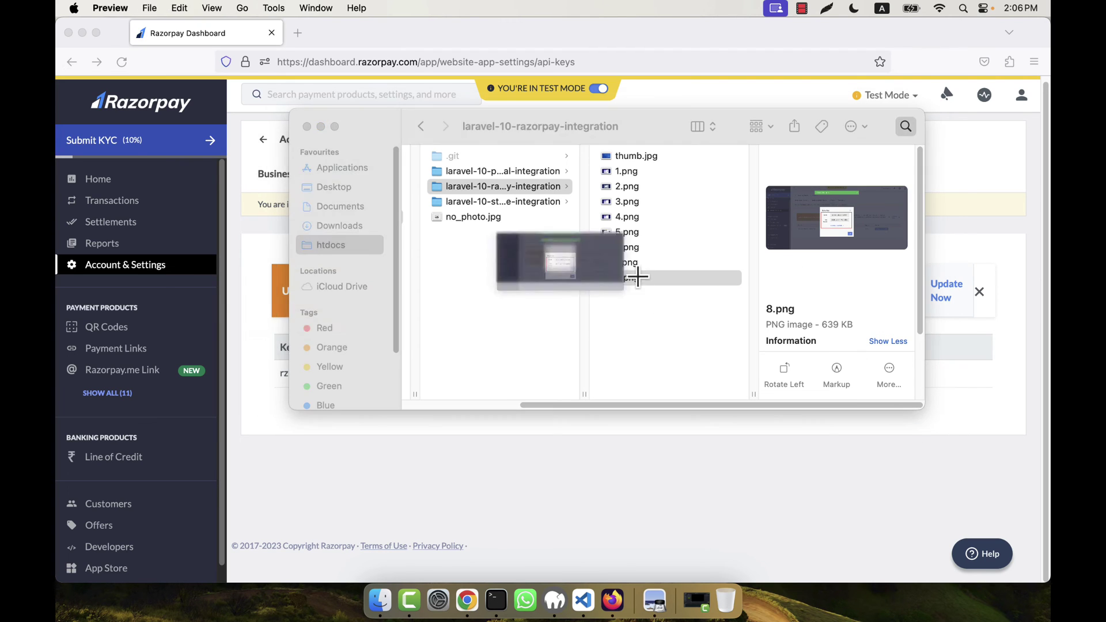
drag(676, 331, 1038, 556)
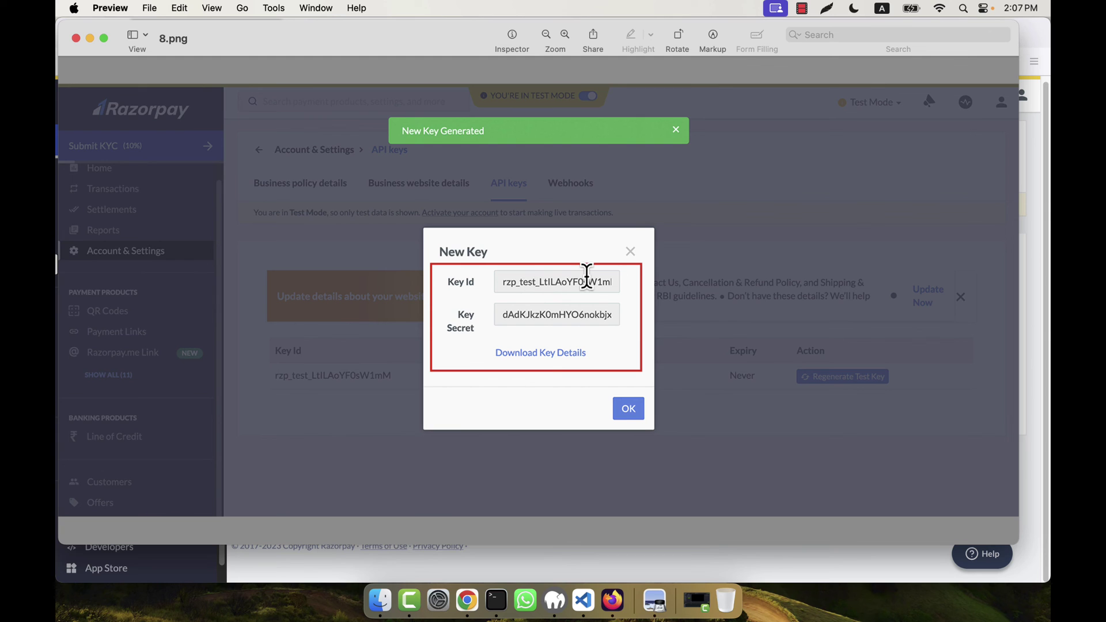
- Close 8.png, return to Firefox, and regenerate the test key, confirming the old key's deactivation
click(76, 38)
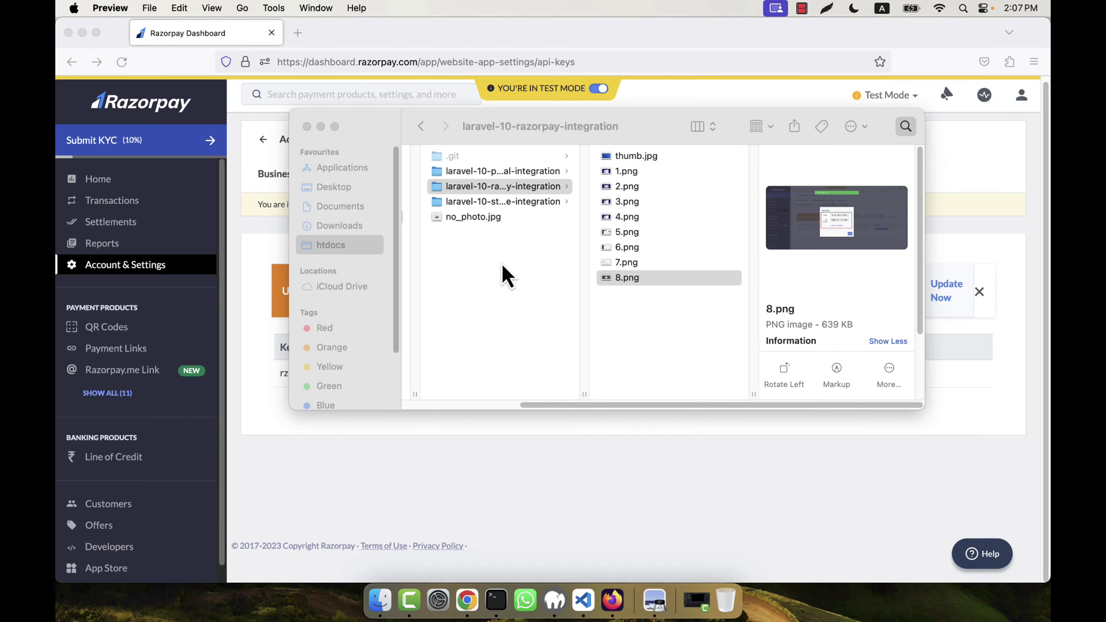
click(555, 523)
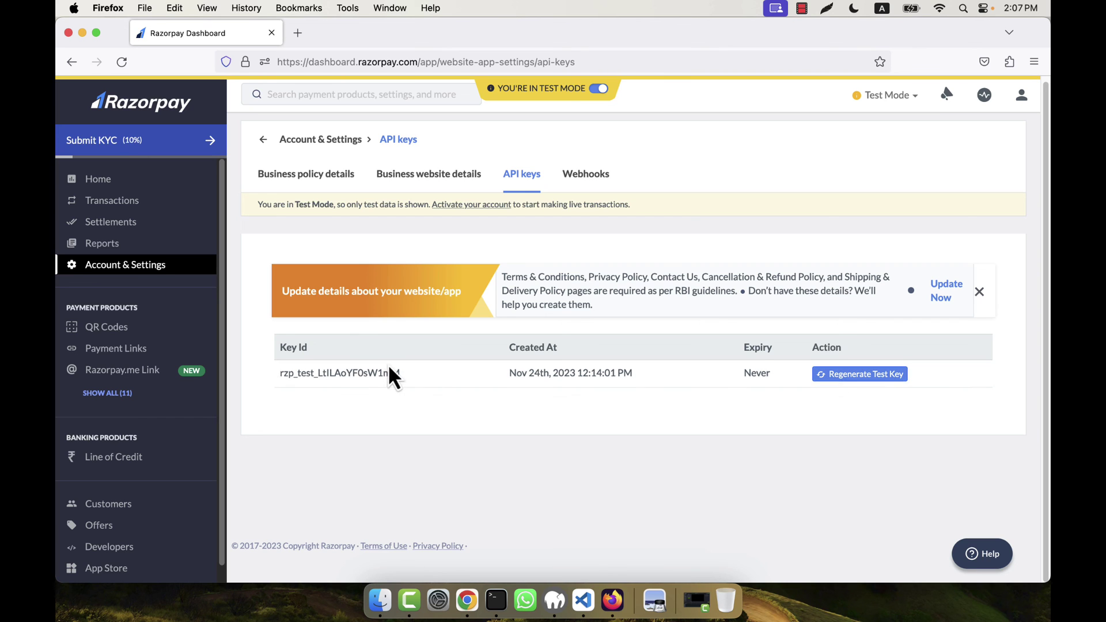
click(846, 375)
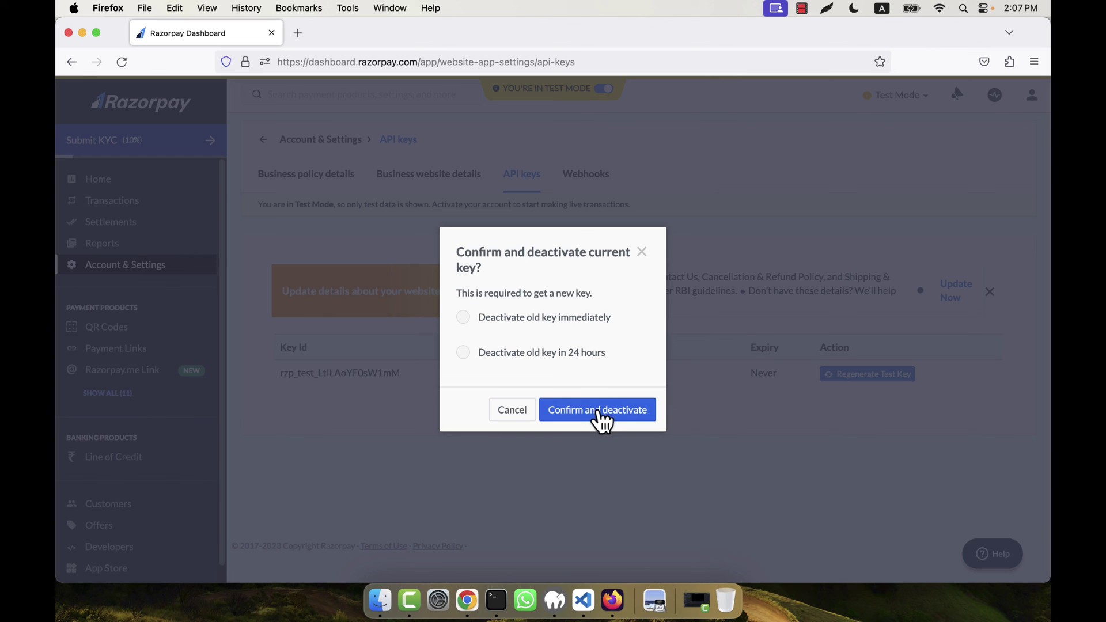
click(639, 255)
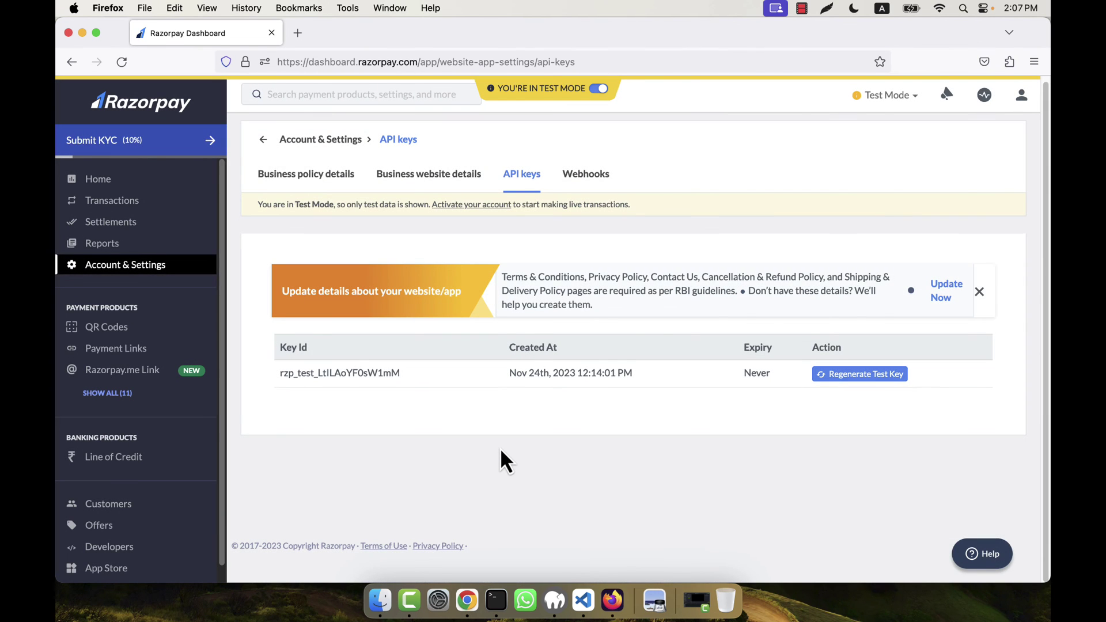